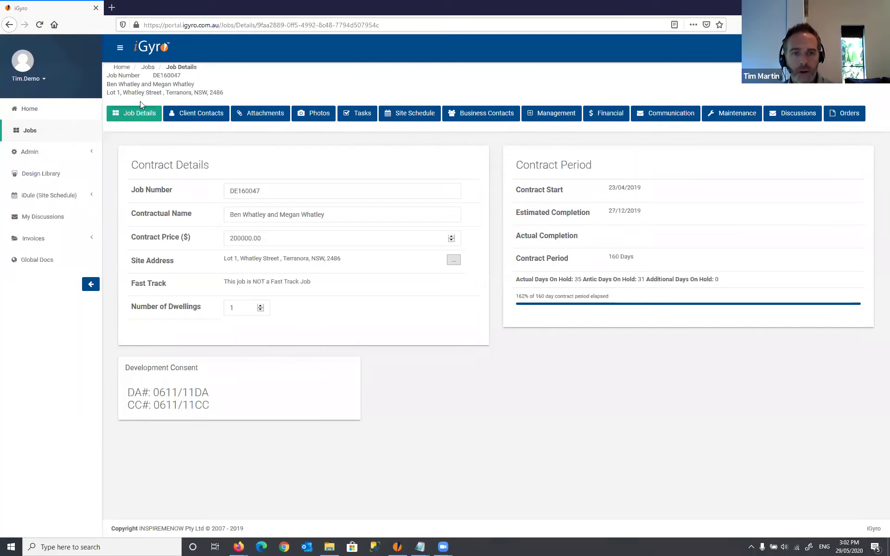
# Open the job's attachments and view the contents of the Archive, Client Correspondence and Drawings folders
pyautogui.click(265, 118)
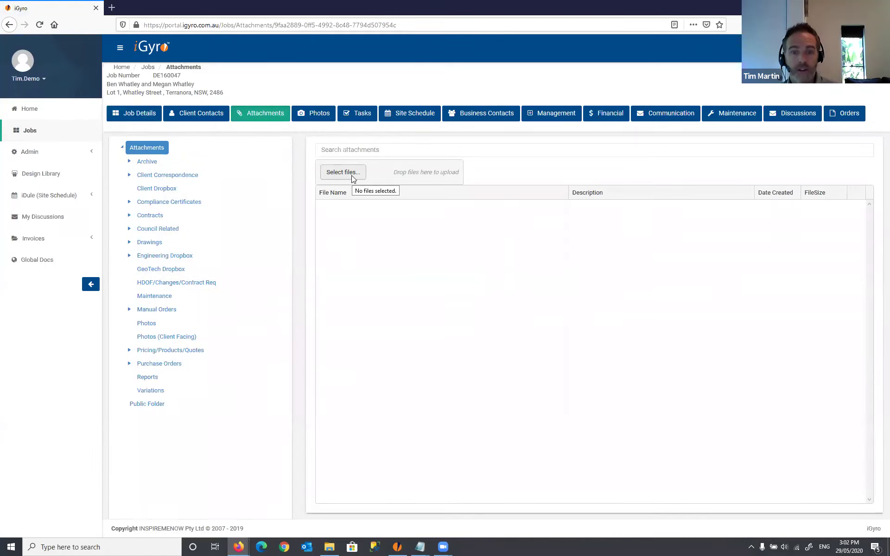
pyautogui.click(147, 162)
pyautogui.click(149, 175)
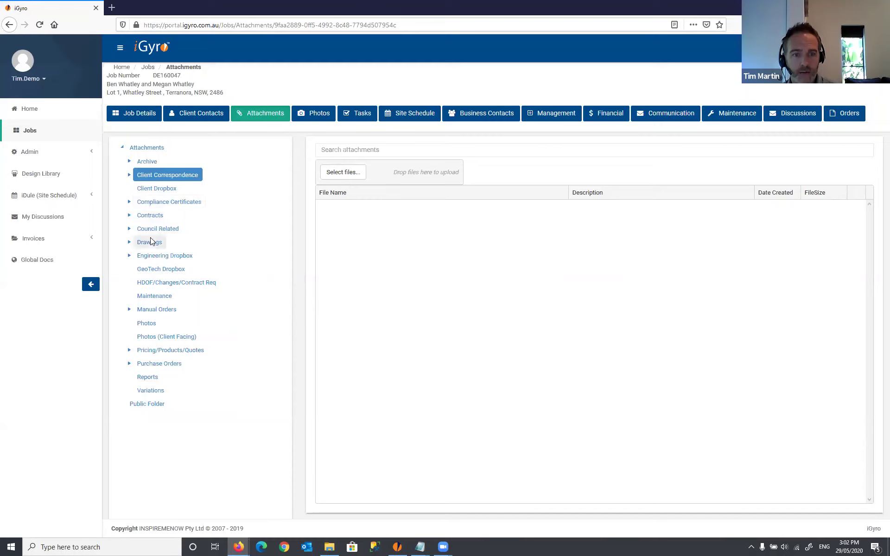
pyautogui.click(150, 241)
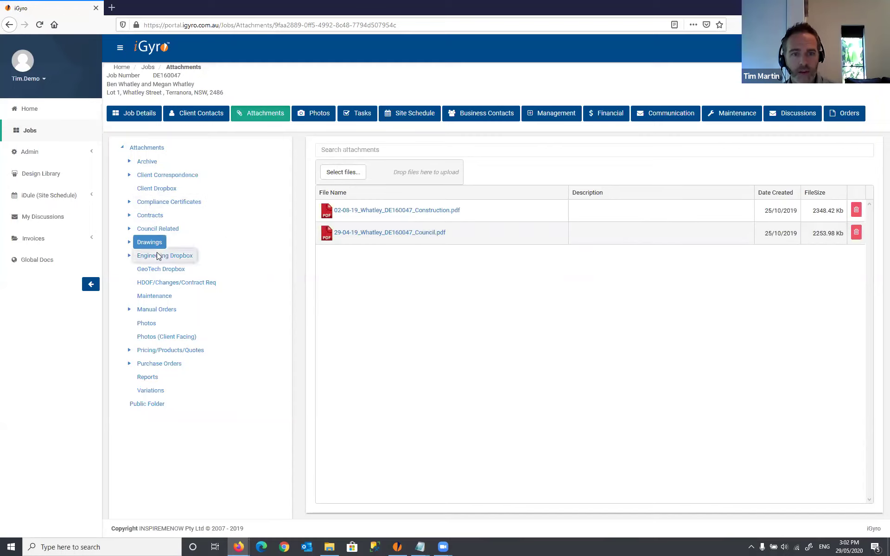
# Look through the DWGs and OLD subfolders of Drawings, and collapse the Drawings folder again
pyautogui.click(158, 256)
pyautogui.click(129, 242)
pyautogui.click(151, 256)
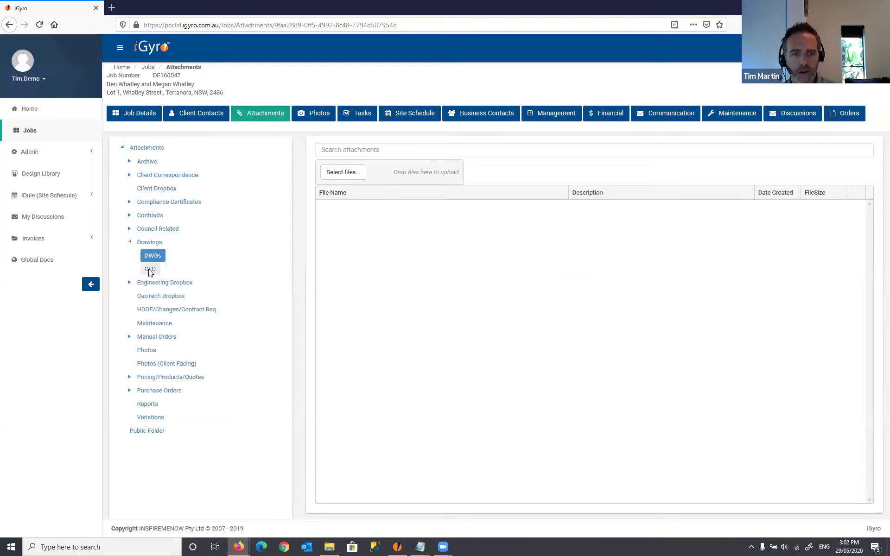
pyautogui.click(150, 271)
pyautogui.click(135, 242)
pyautogui.click(130, 240)
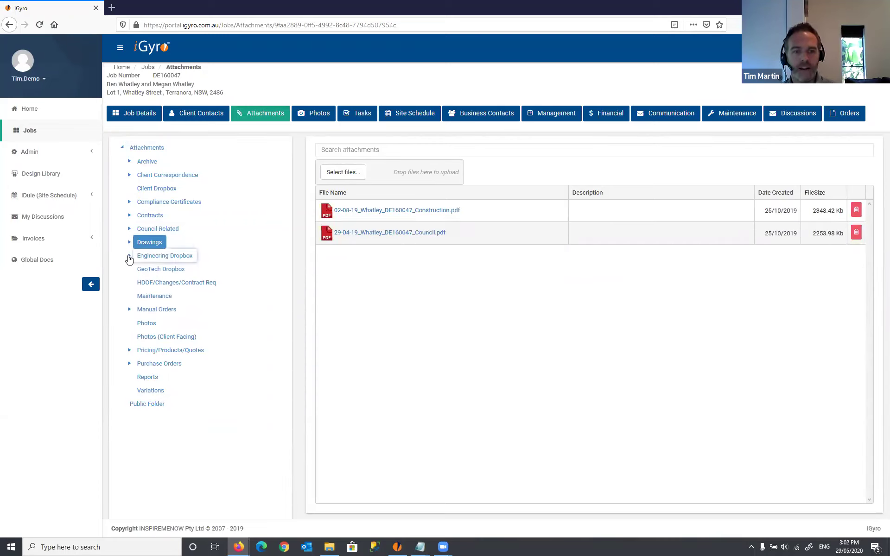
# View the Inspection Reports subfolder under Engineering Dropbox and return to the files in Drawings
pyautogui.click(129, 255)
pyautogui.click(151, 268)
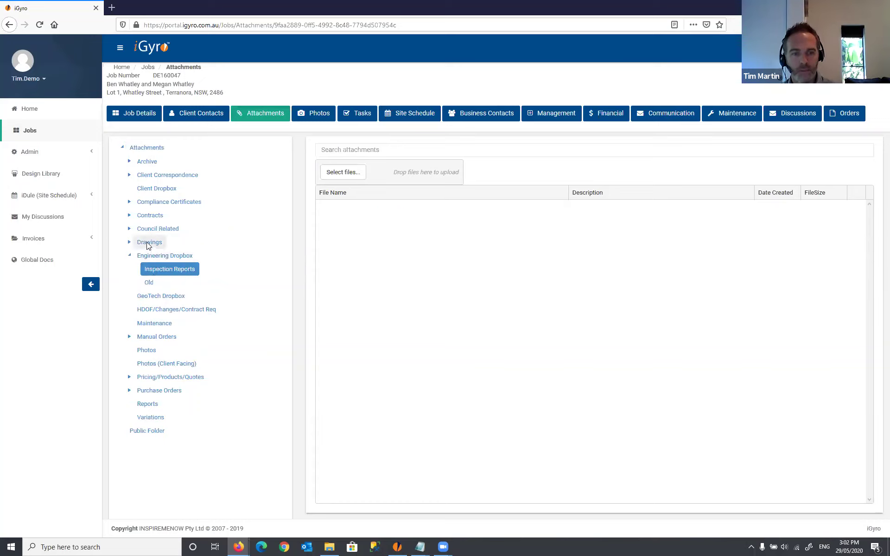
pyautogui.click(146, 242)
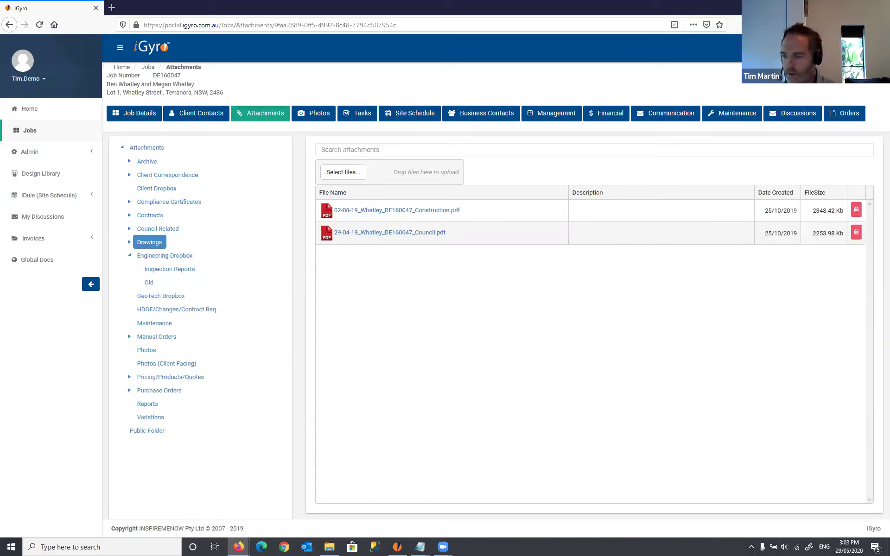
# Upload aspect render.jpg from the webinar folder in File Explorer to the job's Photos folder
pyautogui.hotkey('alt', 'Tab')
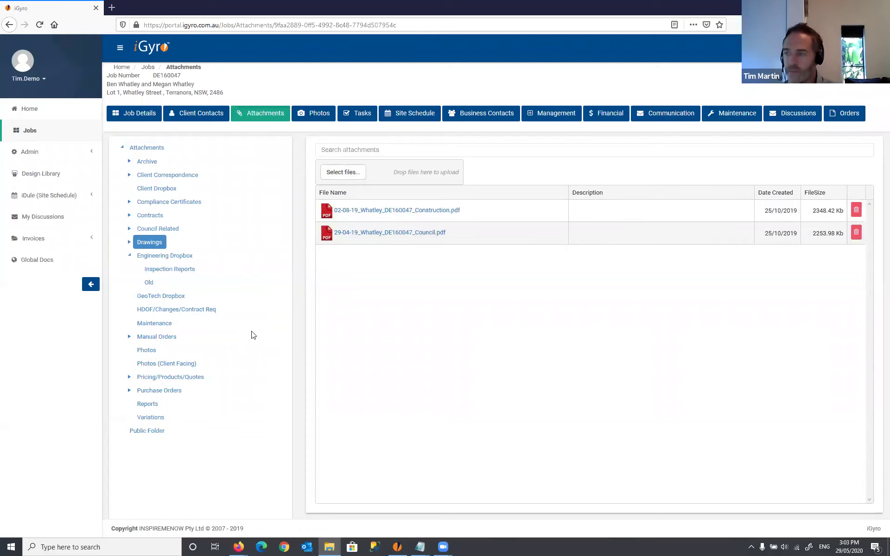
pyautogui.click(157, 352)
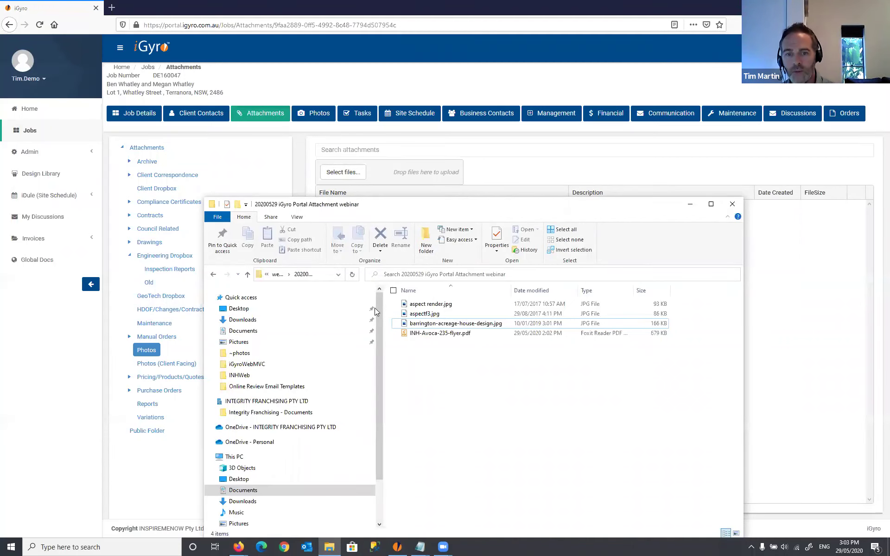
pyautogui.moveTo(442, 209); pyautogui.dragTo(347, 170)
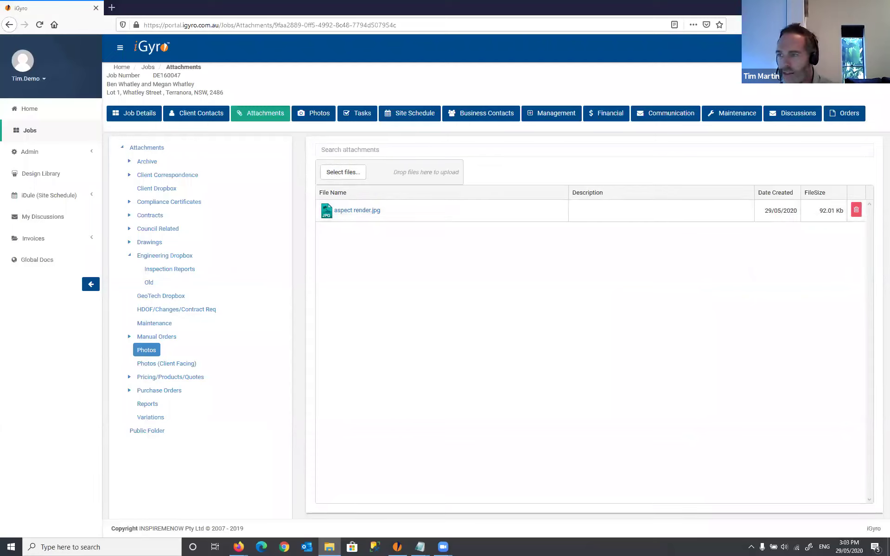
# Select all four files in the File Explorer webinar folder and upload them together to the job's Photos folder
pyautogui.hotkey('alt', 'Tab')
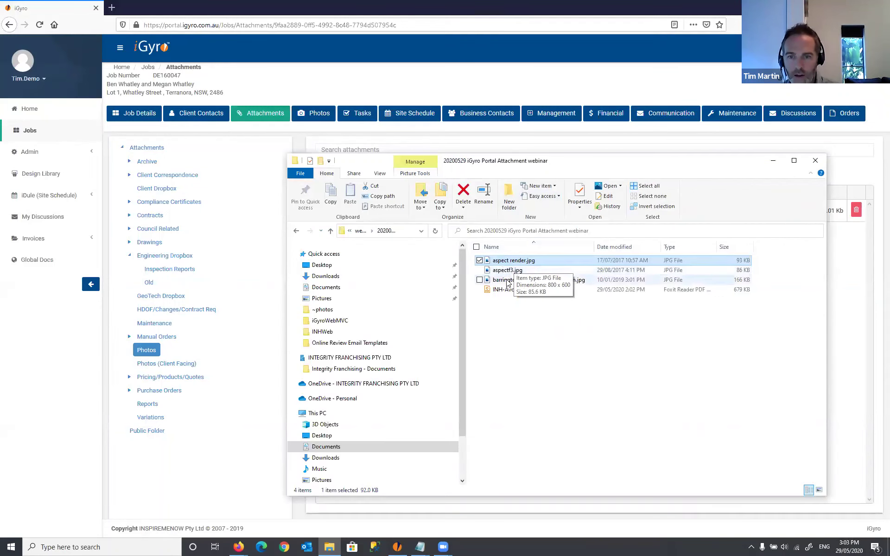
pyautogui.keyDown('ctrl'); pyautogui.click(529, 279); pyautogui.keyUp('ctrl')
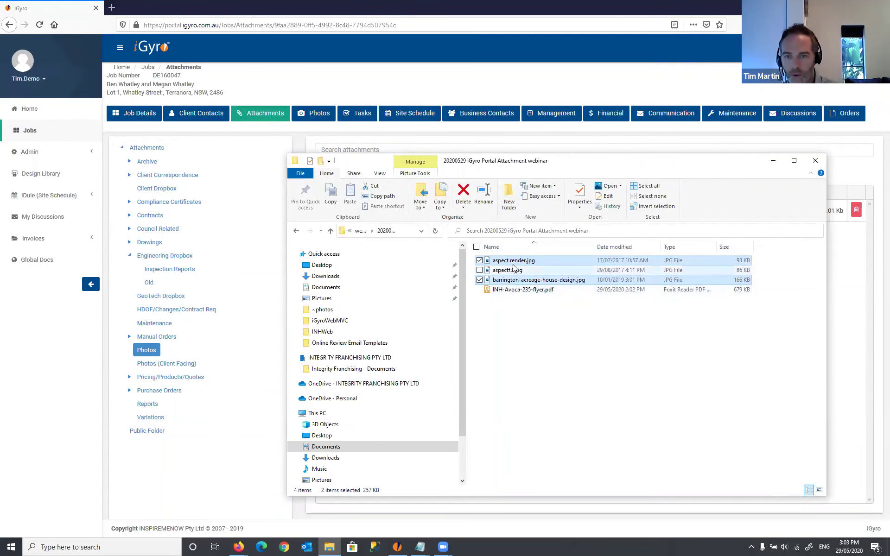
pyautogui.keyDown('ctrl'); pyautogui.click(508, 280); pyautogui.keyUp('ctrl')
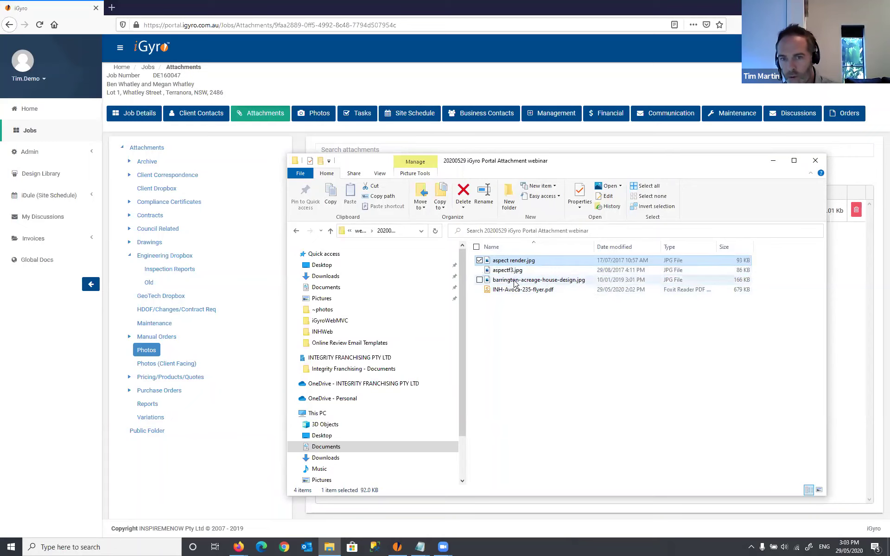
pyautogui.keyDown('shift'); pyautogui.click(509, 279); pyautogui.keyUp('shift')
pyautogui.keyDown('shift'); pyautogui.click(501, 292); pyautogui.keyUp('shift')
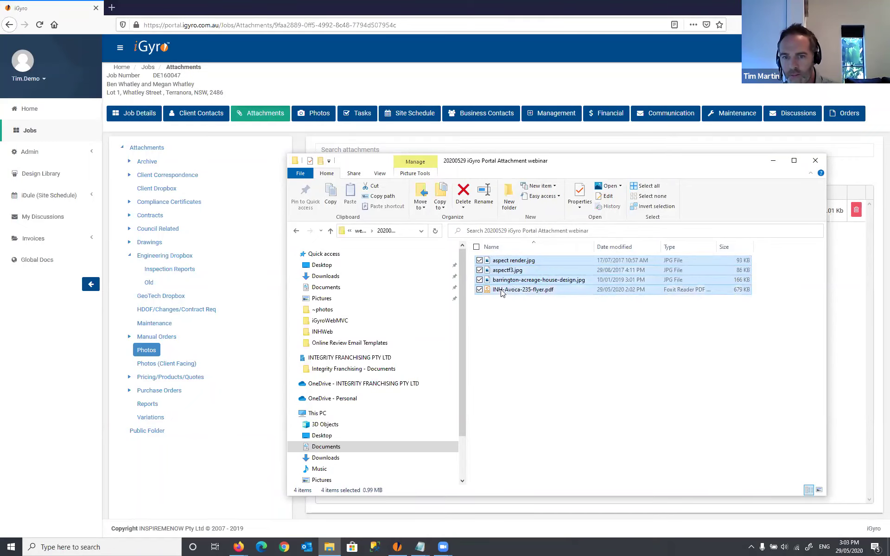
pyautogui.moveTo(511, 169); pyautogui.dragTo(699, 157)
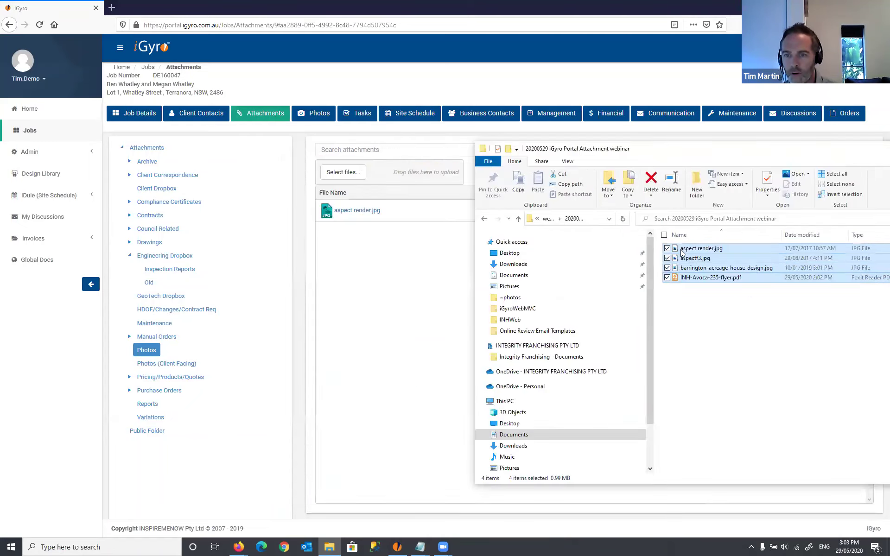
pyautogui.moveTo(690, 258); pyautogui.dragTo(396, 172)
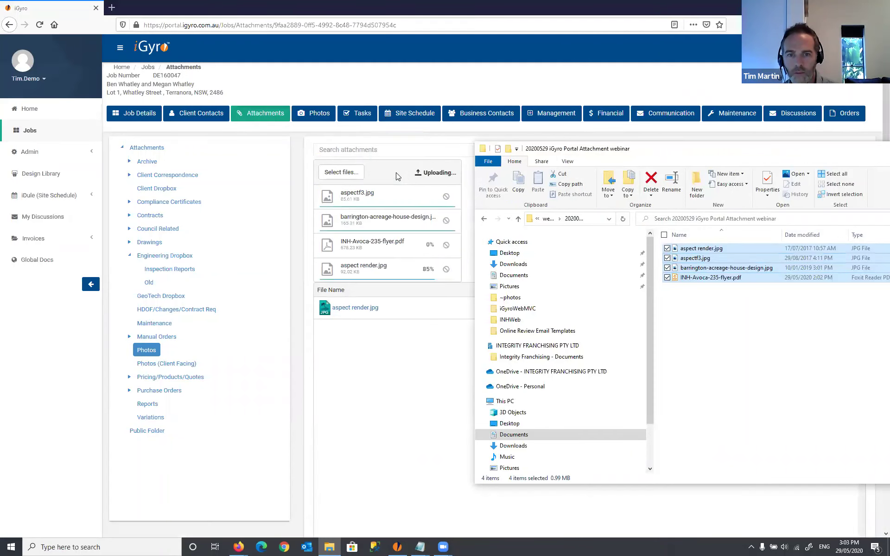
pyautogui.click(377, 227)
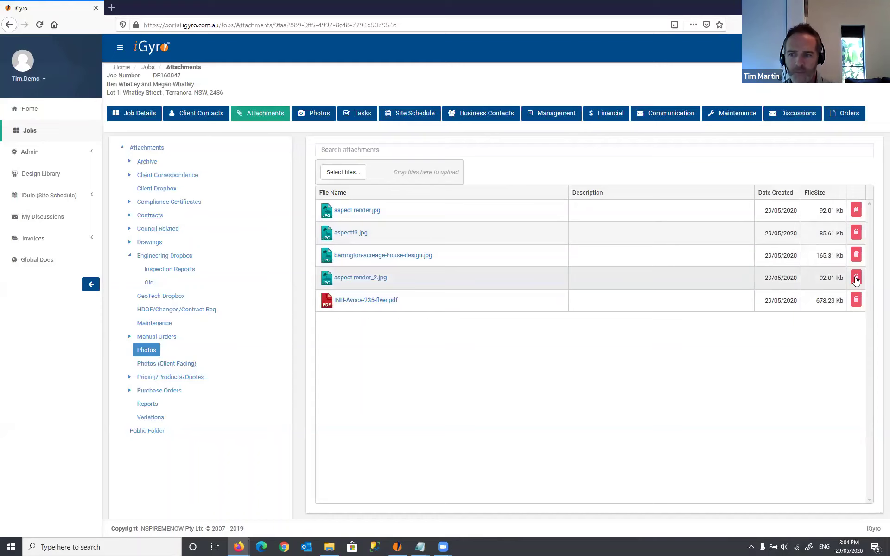
# Delete INH-Avoca-235-flyer.pdf from the Photos folder, cancelling the deletion of aspect render_2.jpg
pyautogui.click(856, 277)
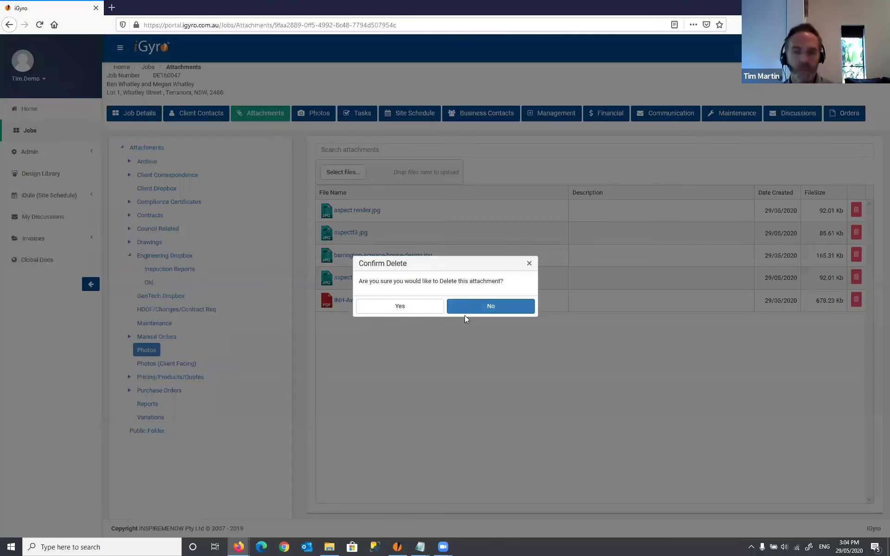
pyautogui.click(490, 308)
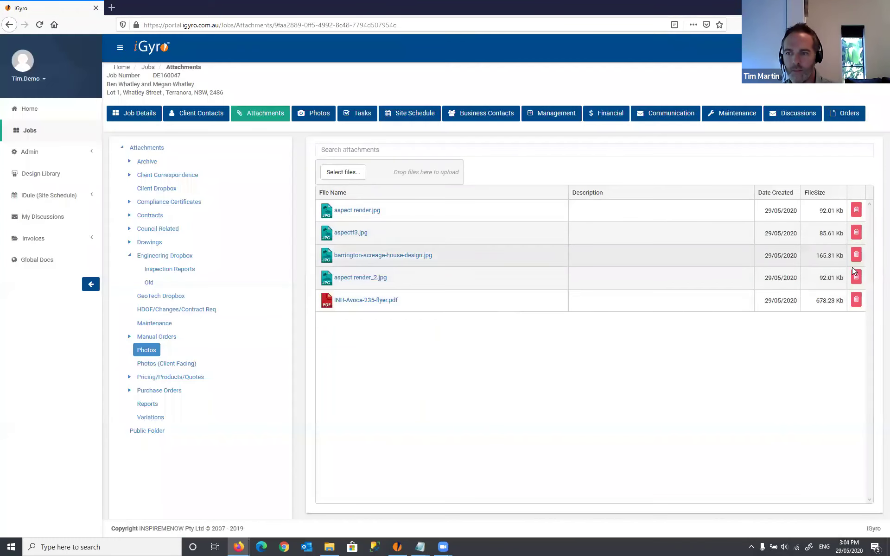
pyautogui.click(856, 300)
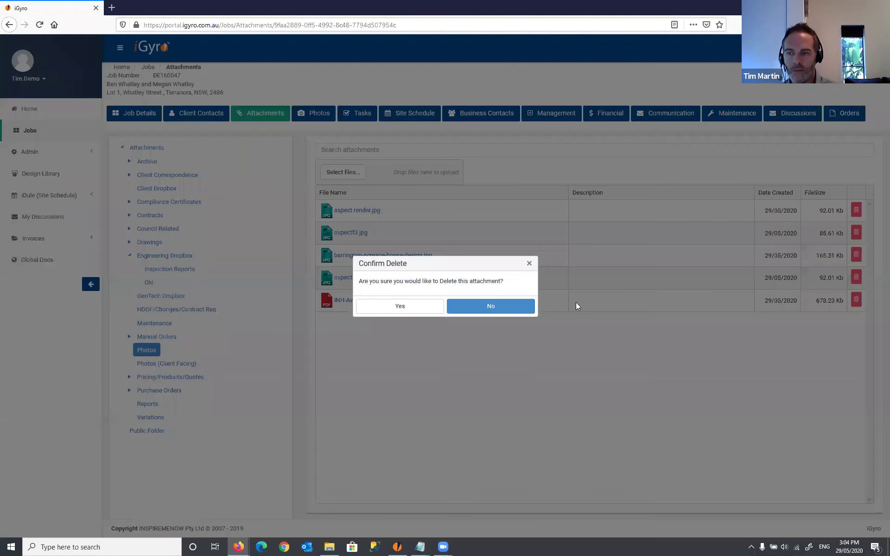
pyautogui.click(427, 310)
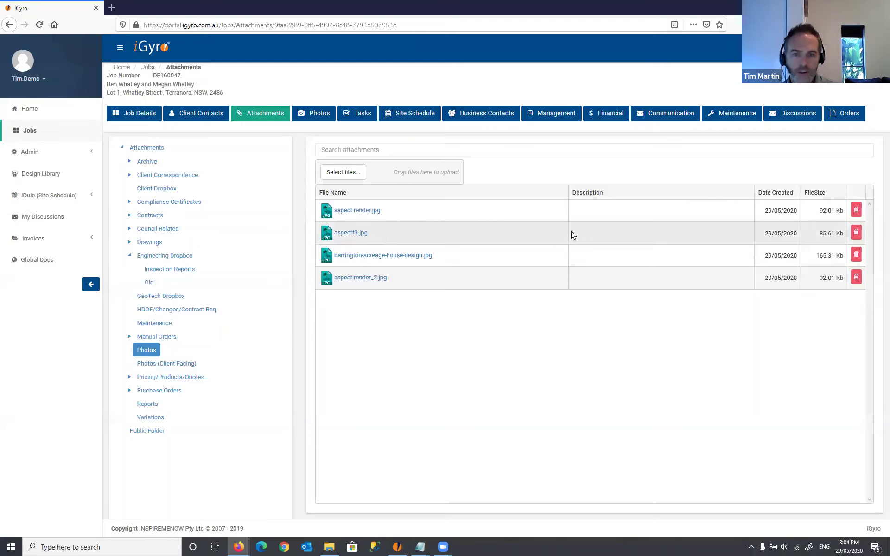
# Add the description "Front Facade" to aspectf3.jpg in the Photos folder
pyautogui.click(630, 234)
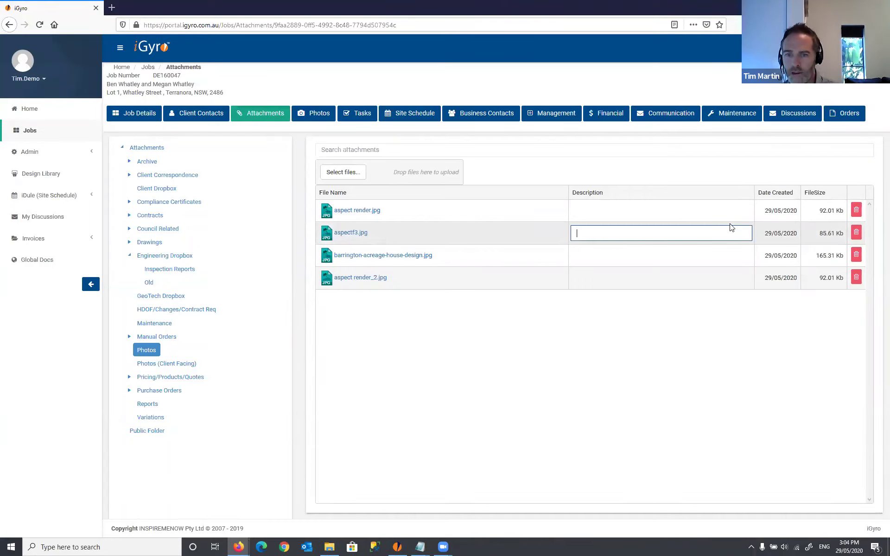
pyautogui.write('F')
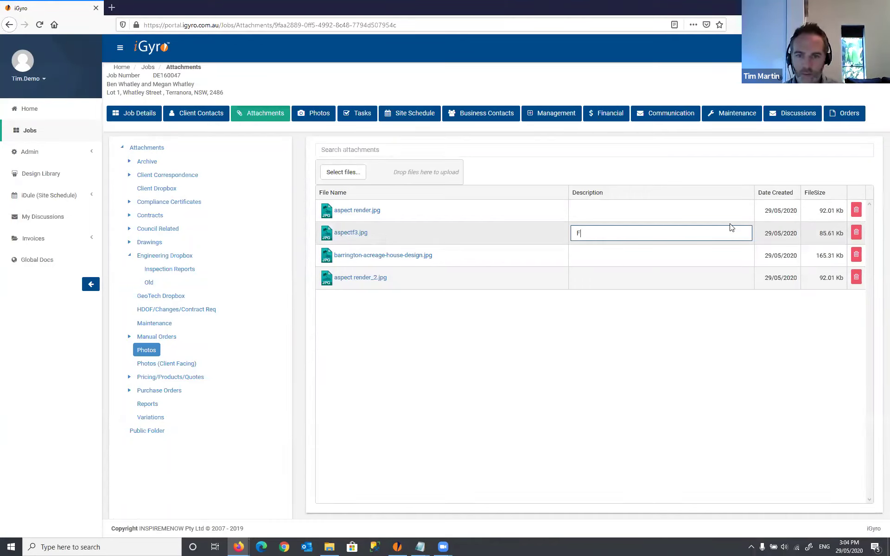
pyautogui.write('ront Facade')
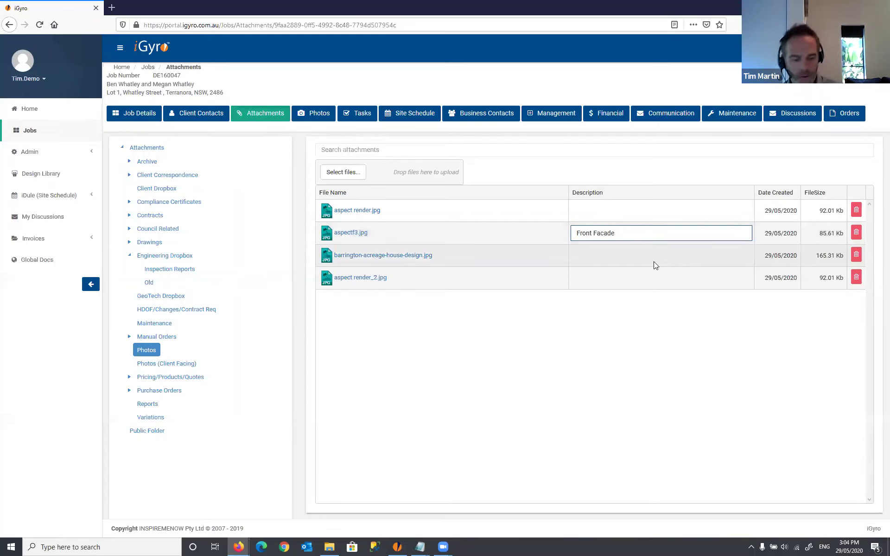
pyautogui.press('Tab')
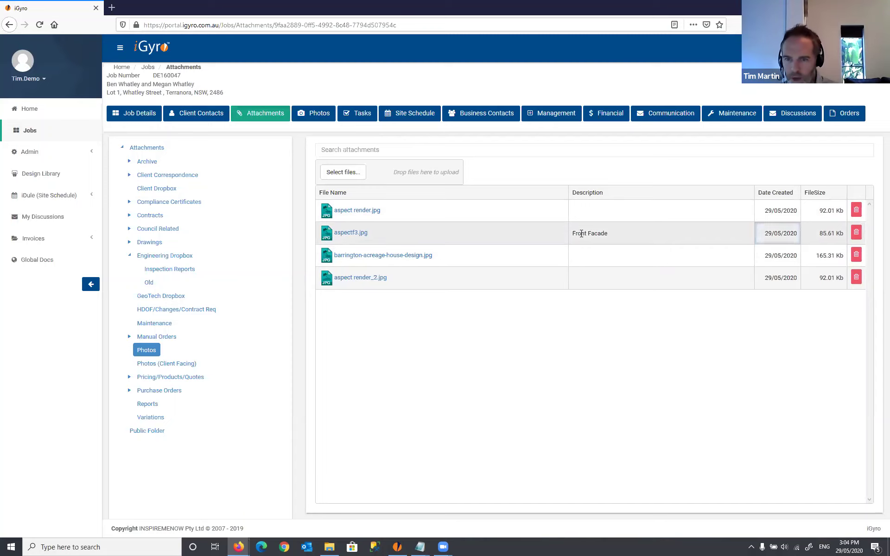
# Change the description of aspectf3.jpg to "Front Facadexxx"
pyautogui.click(610, 234)
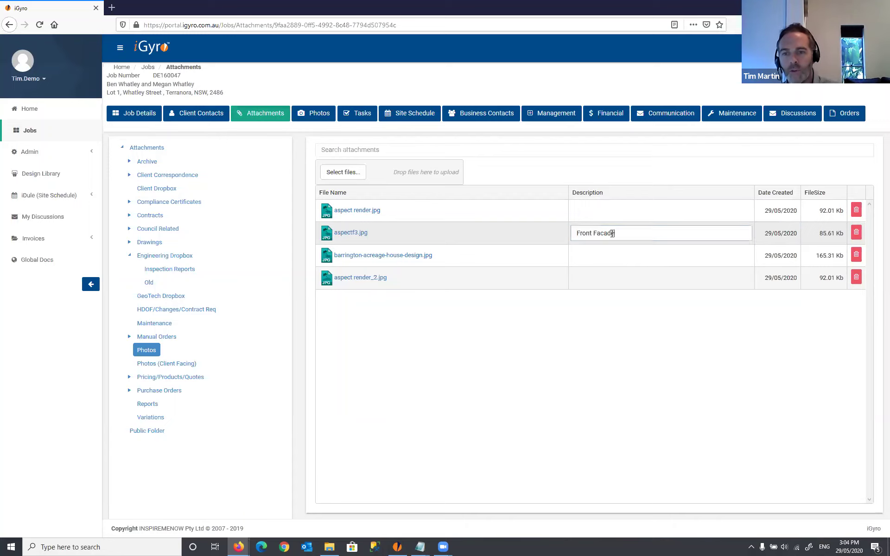
pyautogui.press('Return')
pyautogui.click(644, 234)
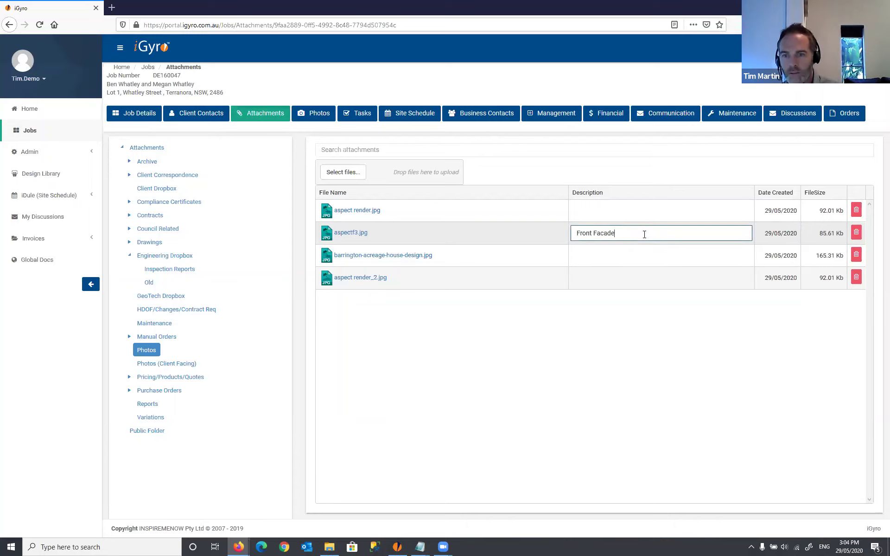
pyautogui.write('xxx')
pyautogui.press('Tab')
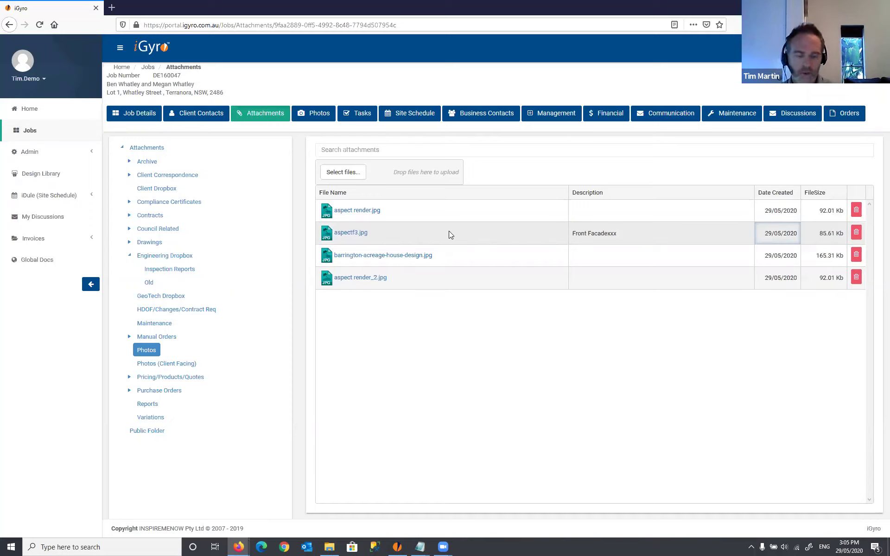
# Rename aspectf3.jpg in the Photos folder to "aspect front render.jpg"
pyautogui.click(460, 235)
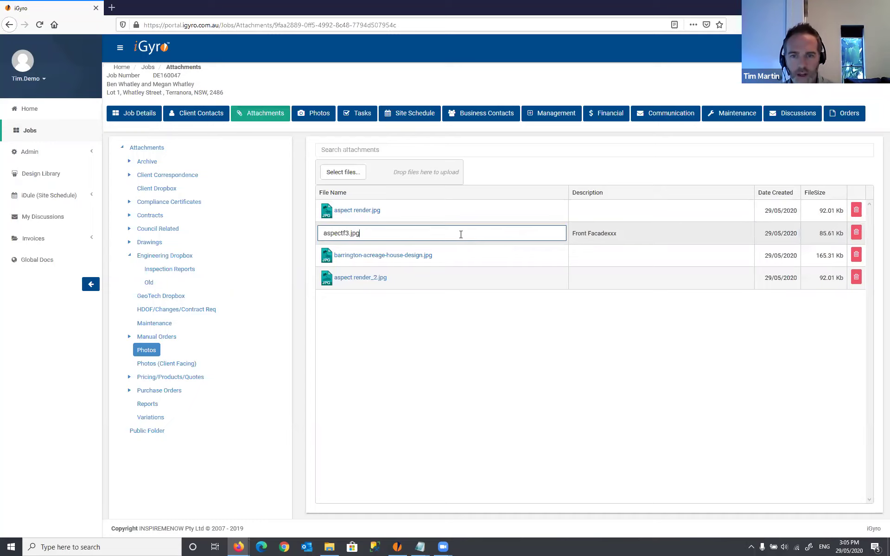
pyautogui.tripleClick(323, 231)
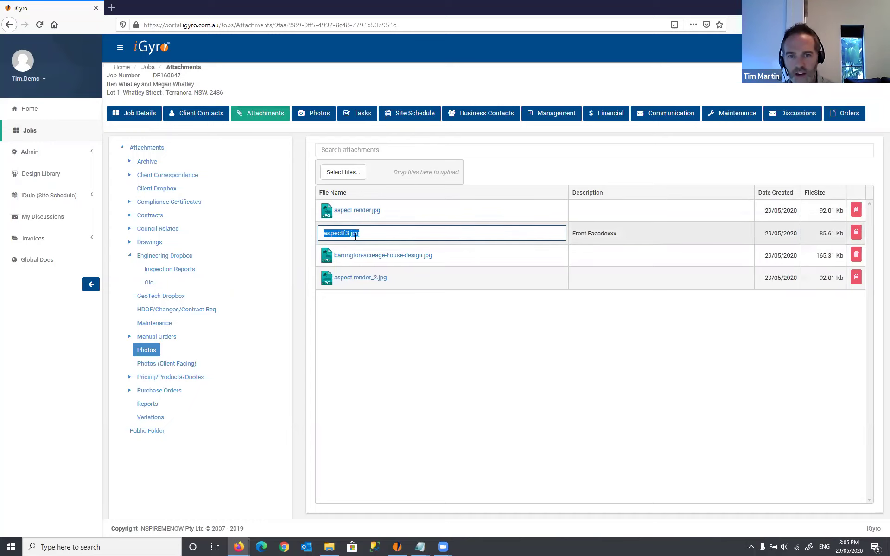
pyautogui.click(372, 230)
pyautogui.click(349, 233)
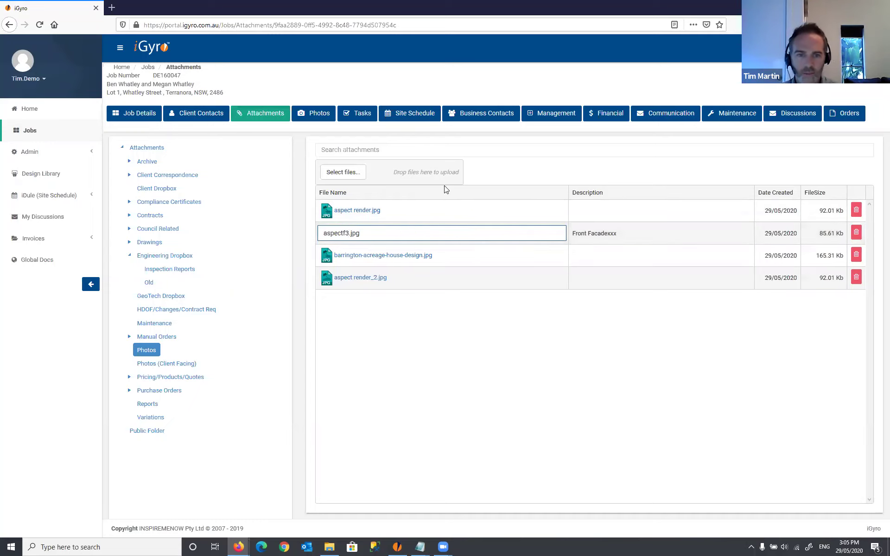
pyautogui.press('BackSpace')
pyautogui.press('BackSpace')
pyautogui.write('rront')
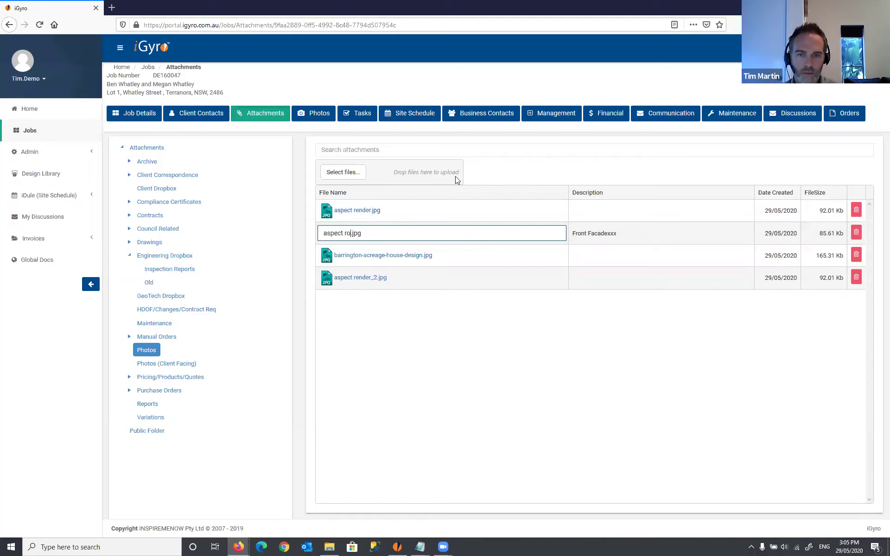
pyautogui.press('BackSpace')
pyautogui.press('BackSpace')
pyautogui.press('BackSpace')
pyautogui.press('BackSpace')
pyautogui.press('BackSpace')
pyautogui.write('front rend')
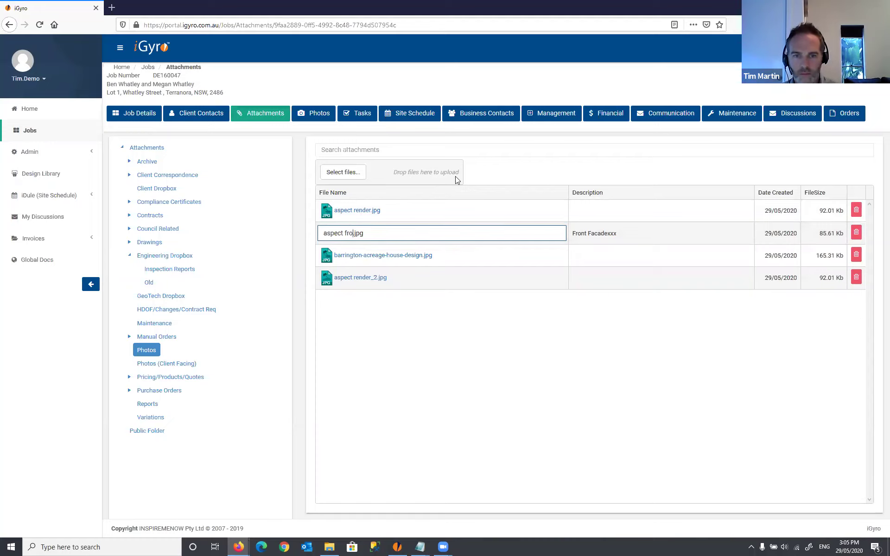
pyautogui.write('er')
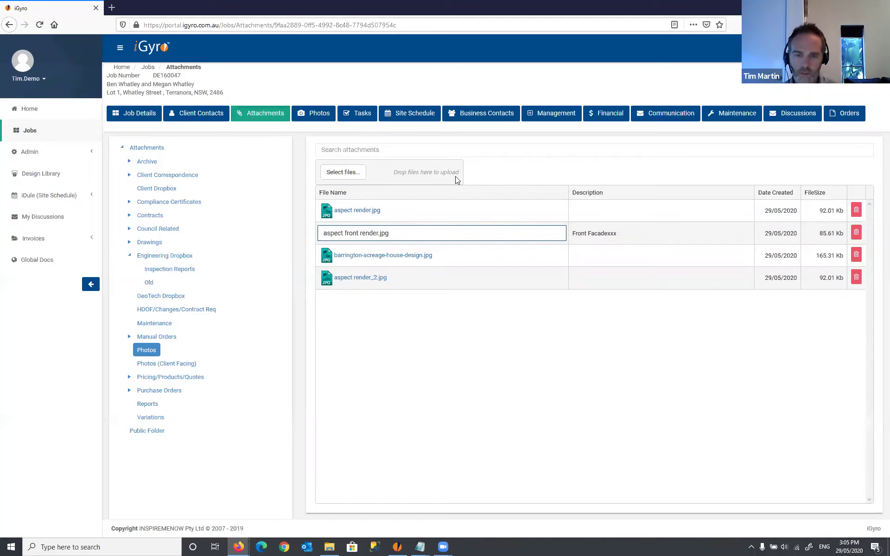
pyautogui.press('Return')
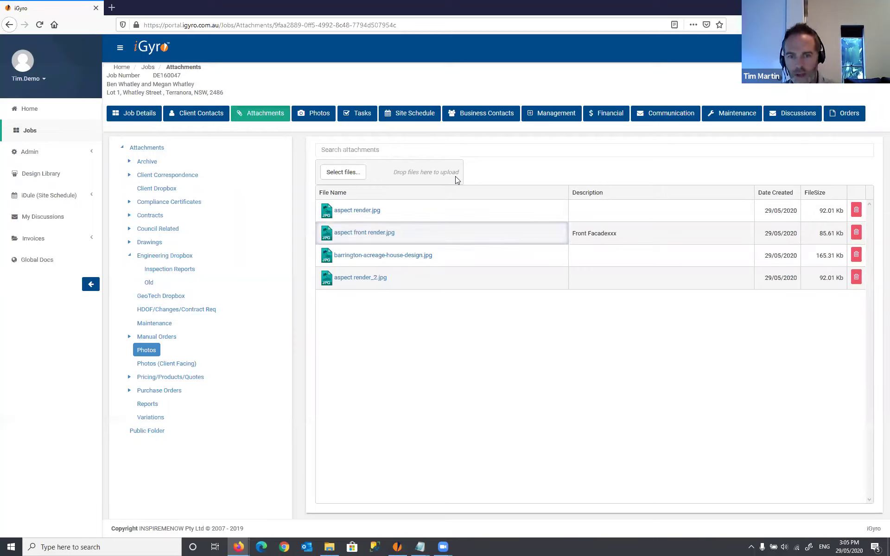
# Rename "aspect front render.jpg" in the Photos folder to "aspect front render rename"
pyautogui.click(408, 233)
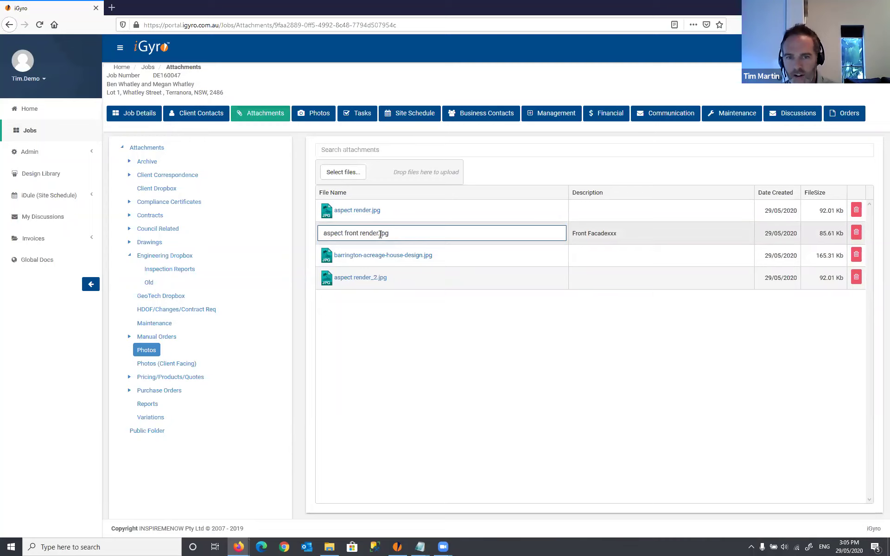
pyautogui.hotkey('shift', 'End')
pyautogui.press('End')
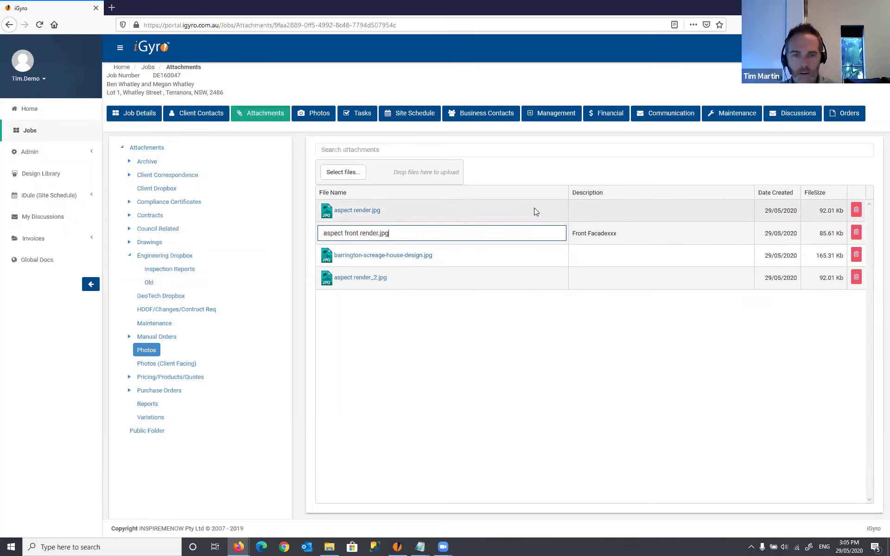
pyautogui.hotkey('shift', 'Left')
pyautogui.hotkey('shift', 'Left')
pyautogui.hotkey('shift', 'Left')
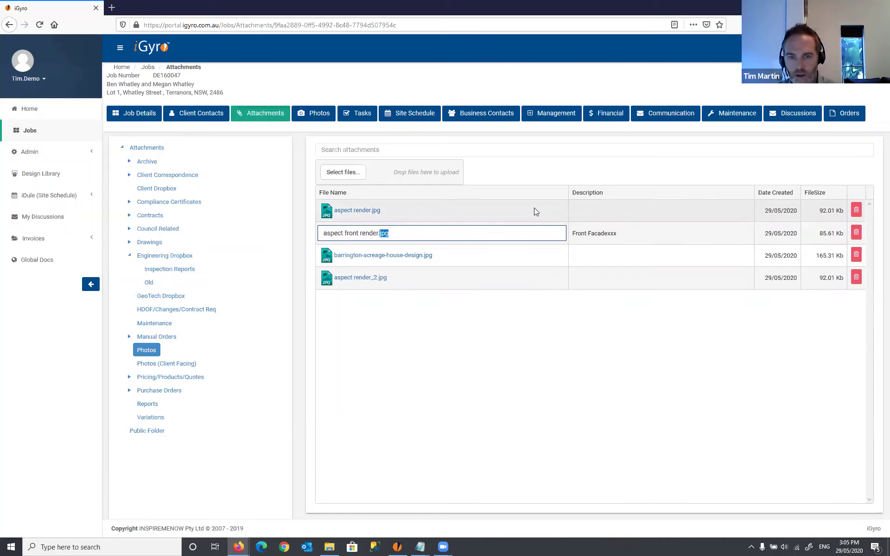
pyautogui.press('BackSpace')
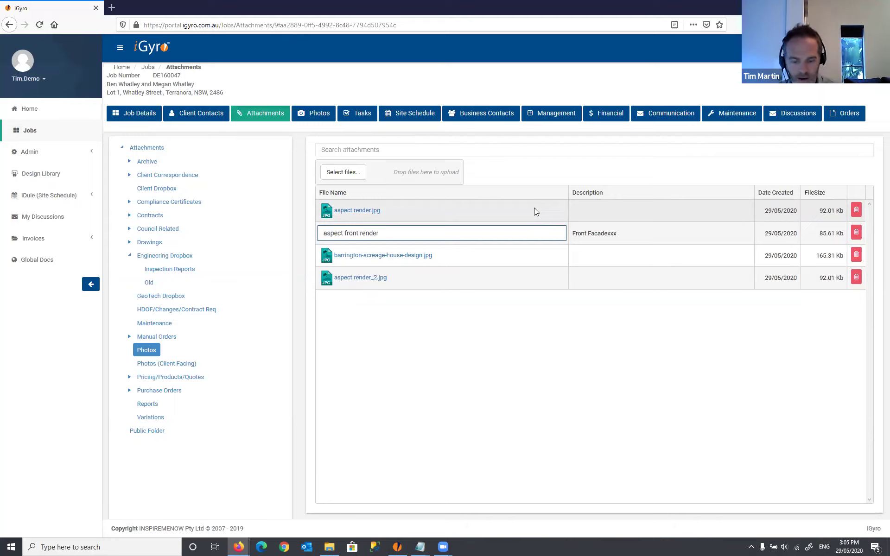
pyautogui.write('rend')
pyautogui.press('BackSpace')
pyautogui.press('BackSpace')
pyautogui.press('BackSpace')
pyautogui.press('BackSpace')
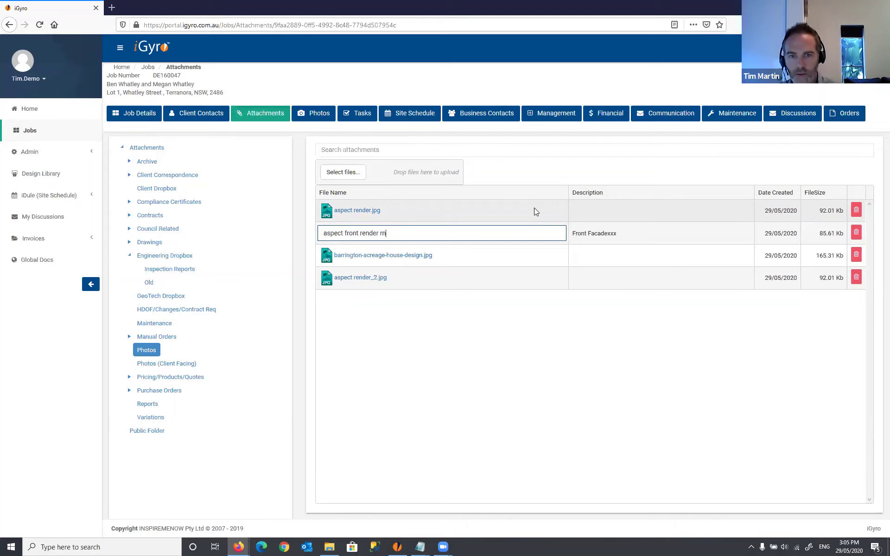
pyautogui.write('rename')
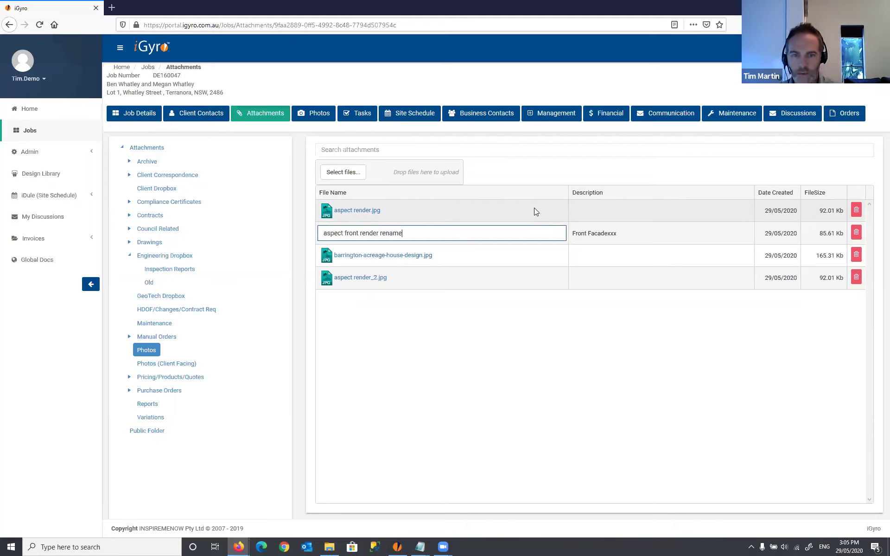
pyautogui.press('Return')
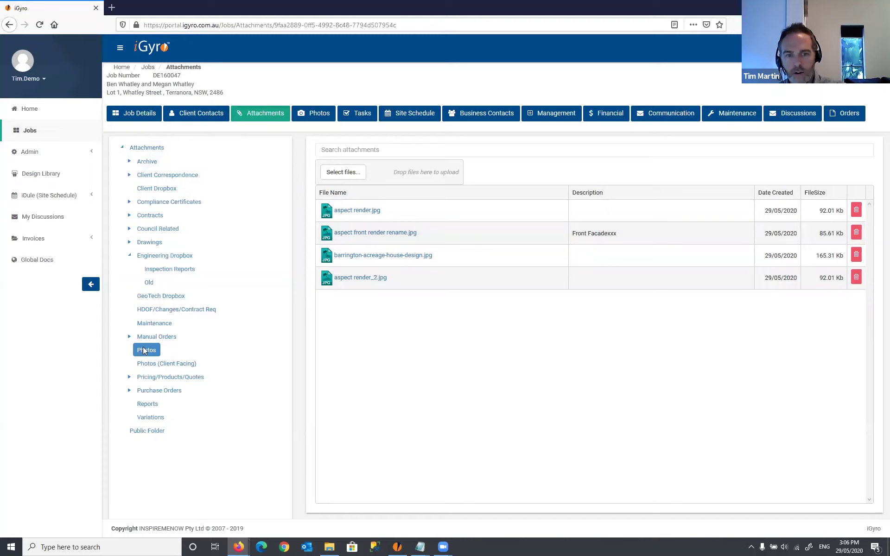
# Upload INH-Avoca-235-flyer.pdf to the job's top-level Attachments folder
pyautogui.click(152, 147)
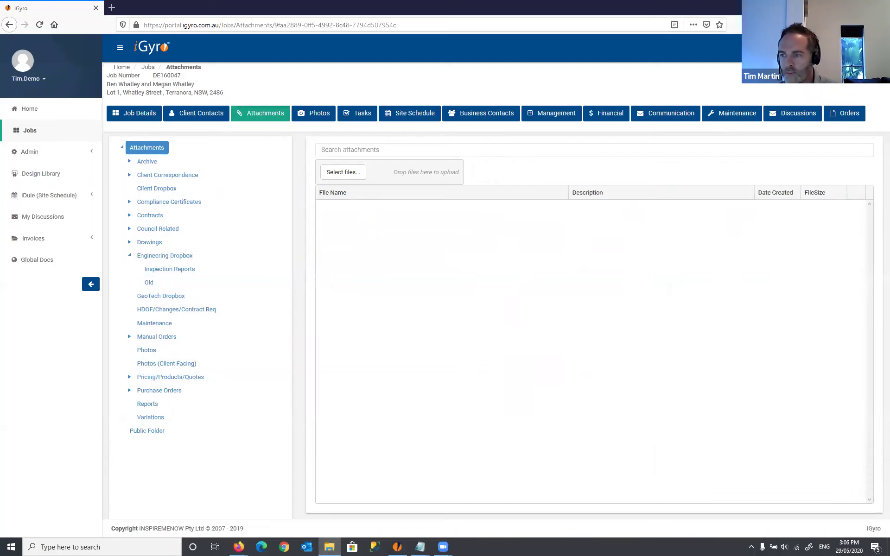
pyautogui.moveTo(610, 230); pyautogui.dragTo(348, 173)
pyautogui.click(147, 350)
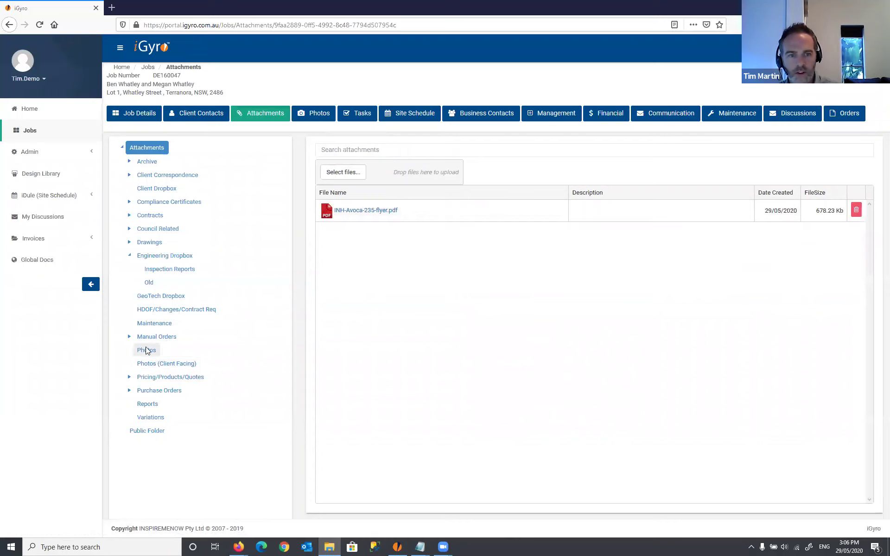
pyautogui.click(162, 152)
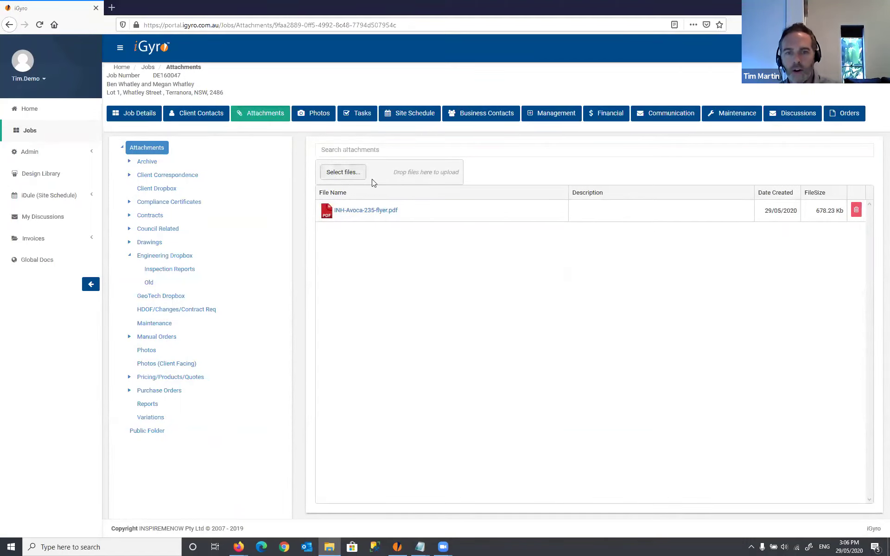
pyautogui.moveTo(393, 175); pyautogui.dragTo(477, 179)
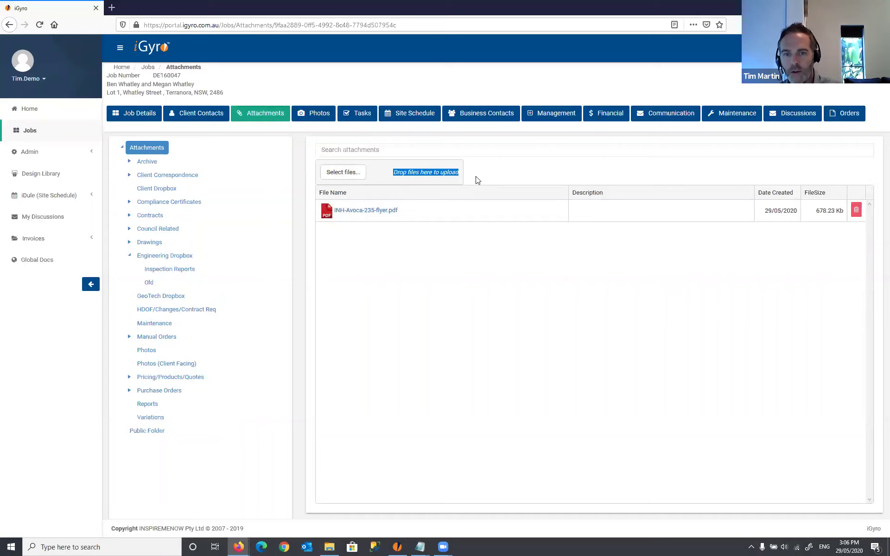
pyautogui.click(477, 179)
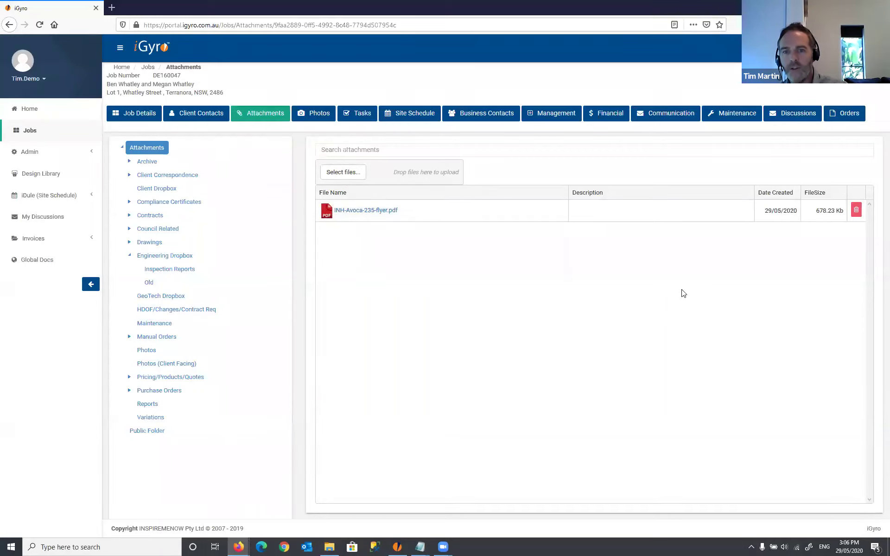
pyautogui.moveTo(889, 176); pyautogui.dragTo(629, 242)
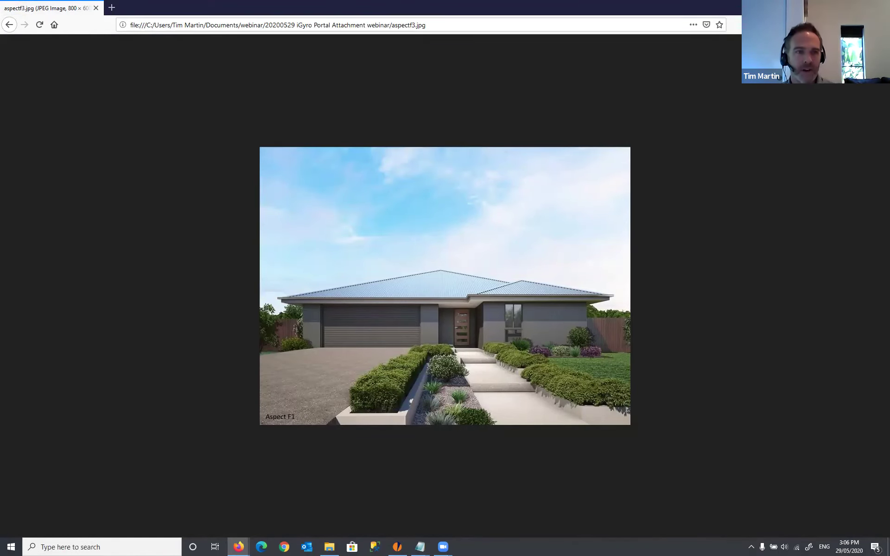
pyautogui.click(10, 25)
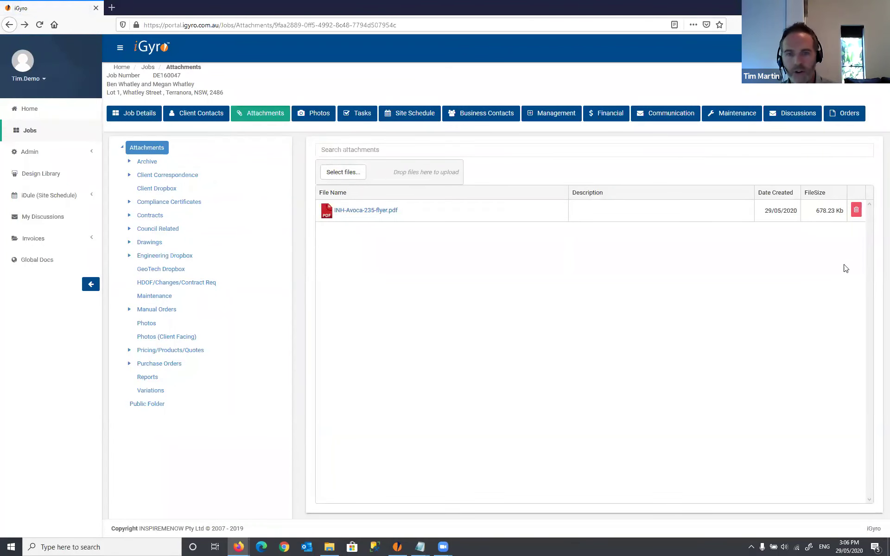
# Upload aspectf3.jpg to the job's top-level Attachments folder
pyautogui.moveTo(844, 264); pyautogui.dragTo(410, 174)
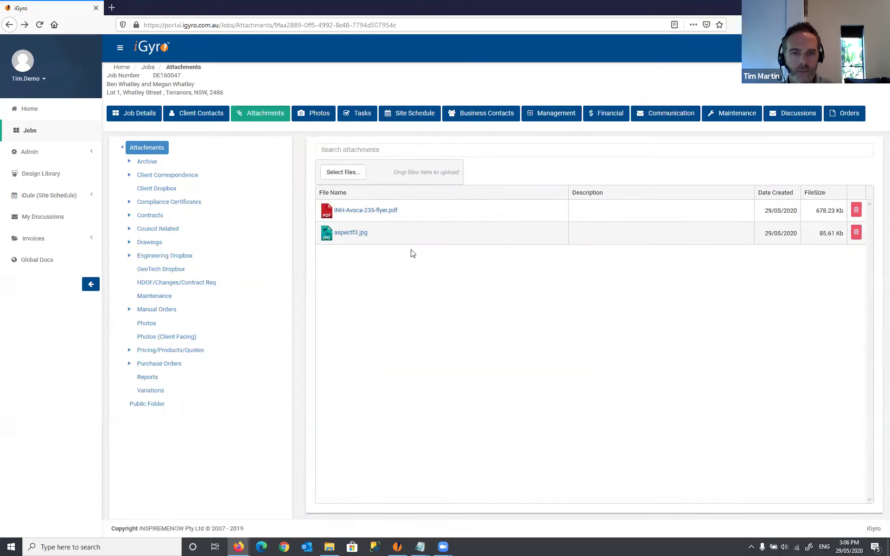
# Search the top-level Attachments folder for "asp" and for "jpg", clearing the search text after each
pyautogui.click(345, 149)
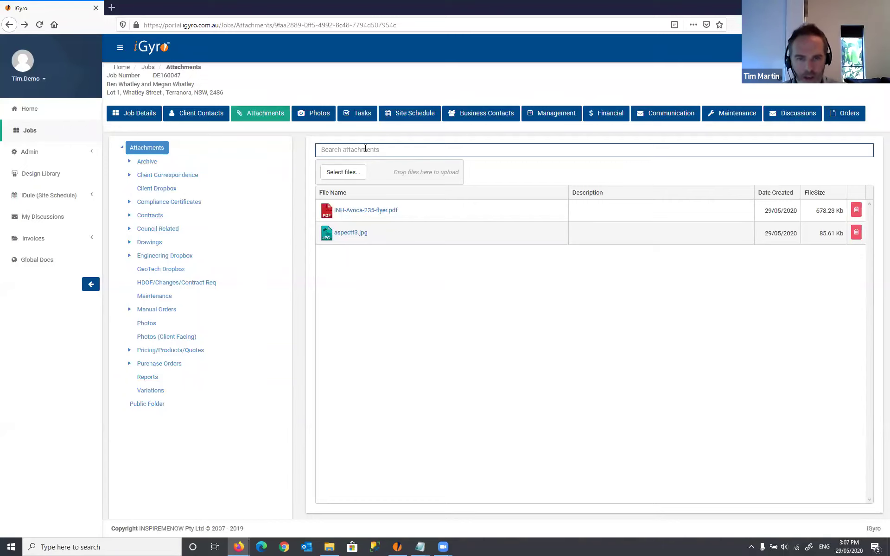
pyautogui.write('asp')
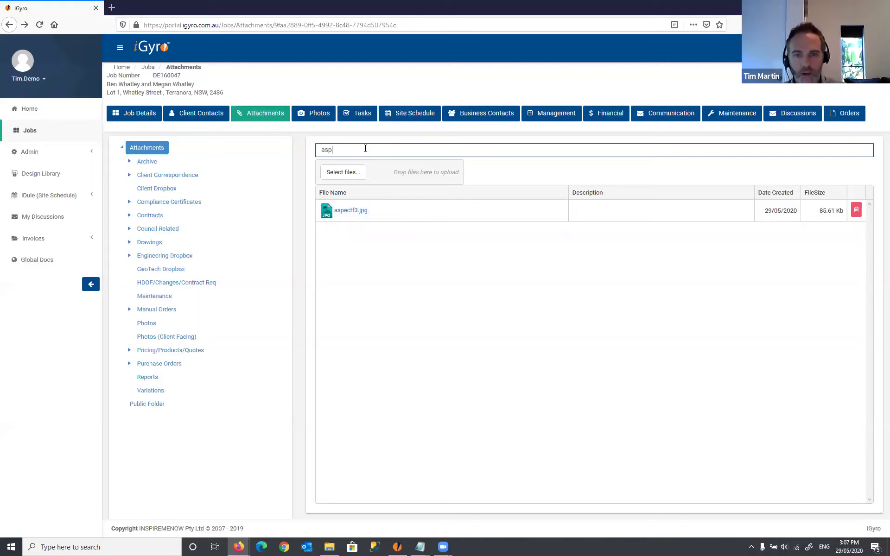
pyautogui.press('BackSpace')
pyautogui.press('BackSpace')
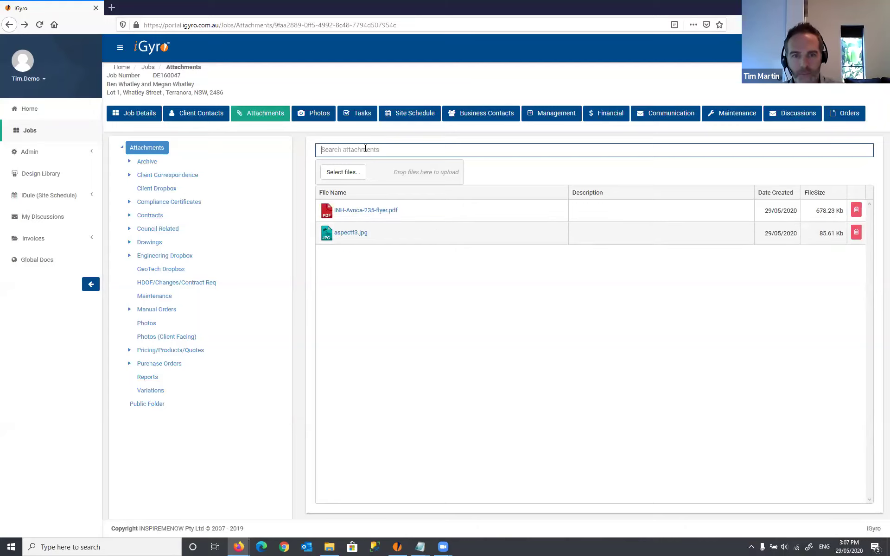
pyautogui.write('jpg')
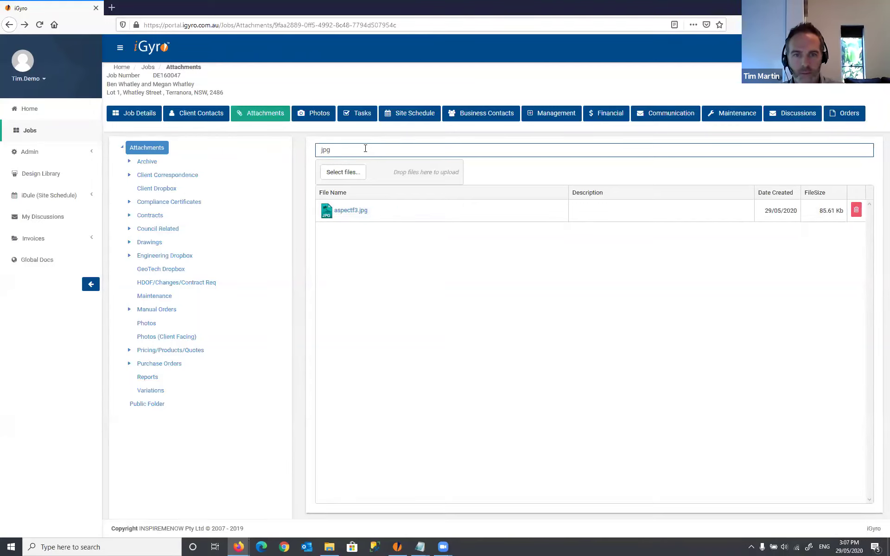
pyautogui.press('BackSpace')
pyautogui.press('BackSpace')
pyautogui.press('BackSpace')
# Search the job's Drawings folder for "coun" and clear the search
pyautogui.click(168, 241)
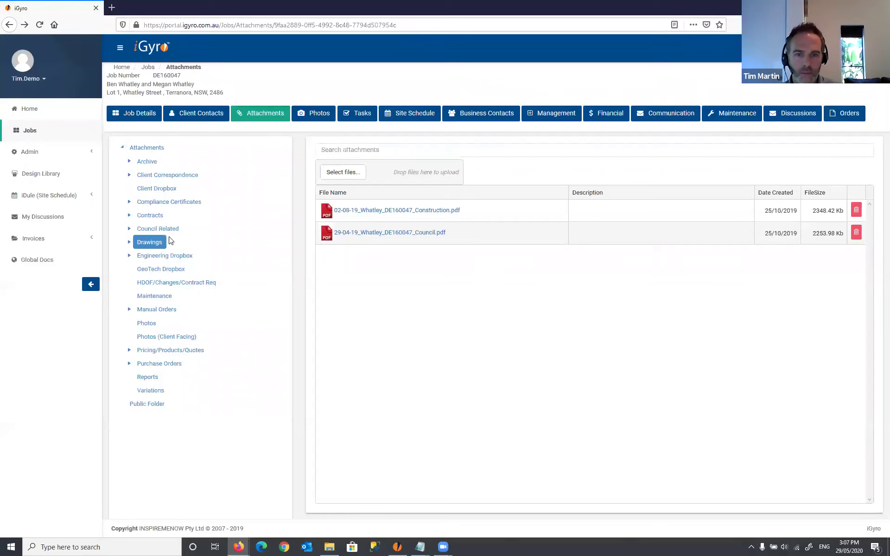
pyautogui.click(353, 150)
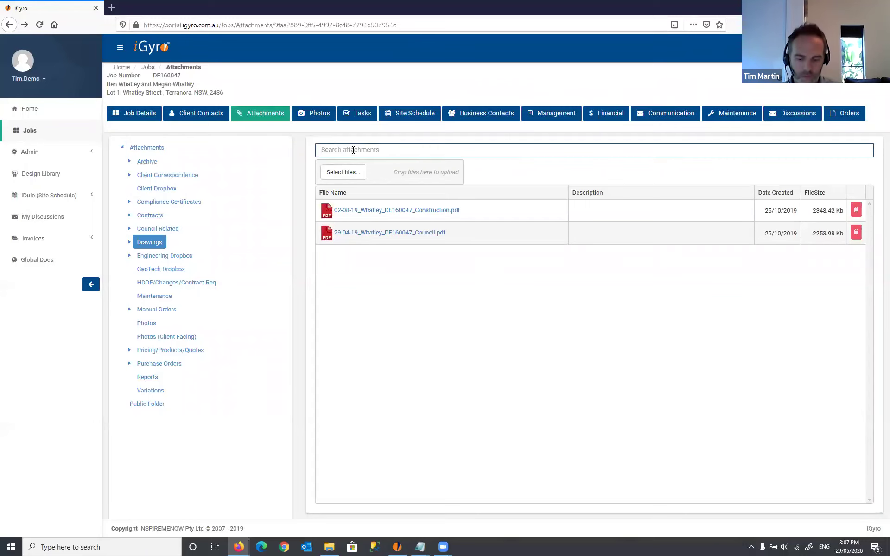
pyautogui.write('coun')
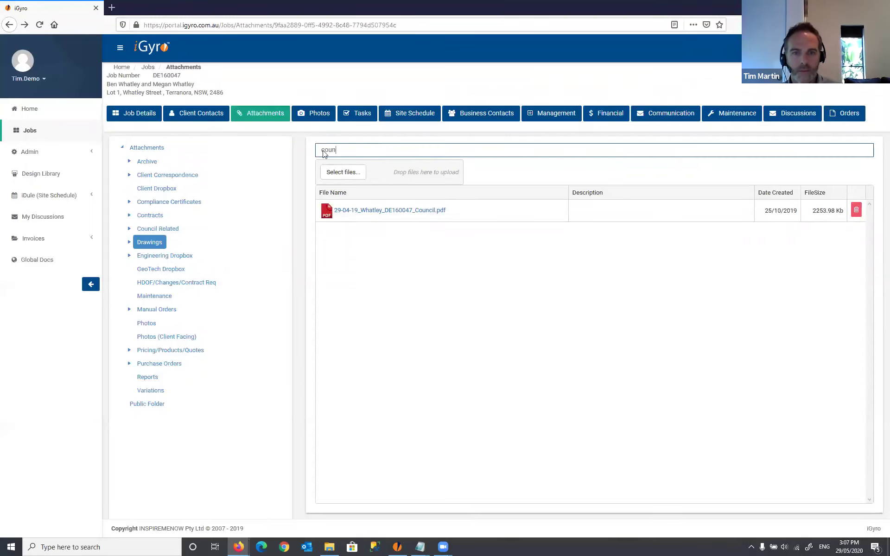
pyautogui.doubleClick(327, 152)
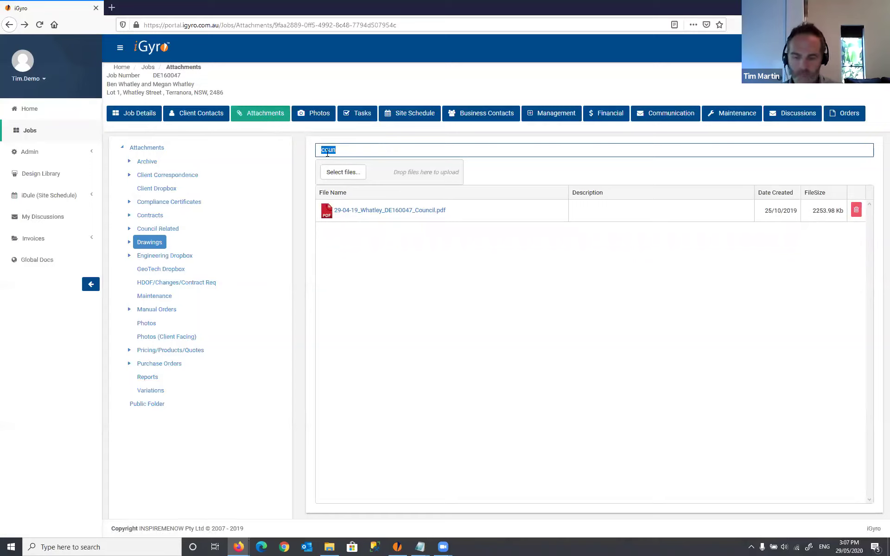
pyautogui.press('BackSpace')
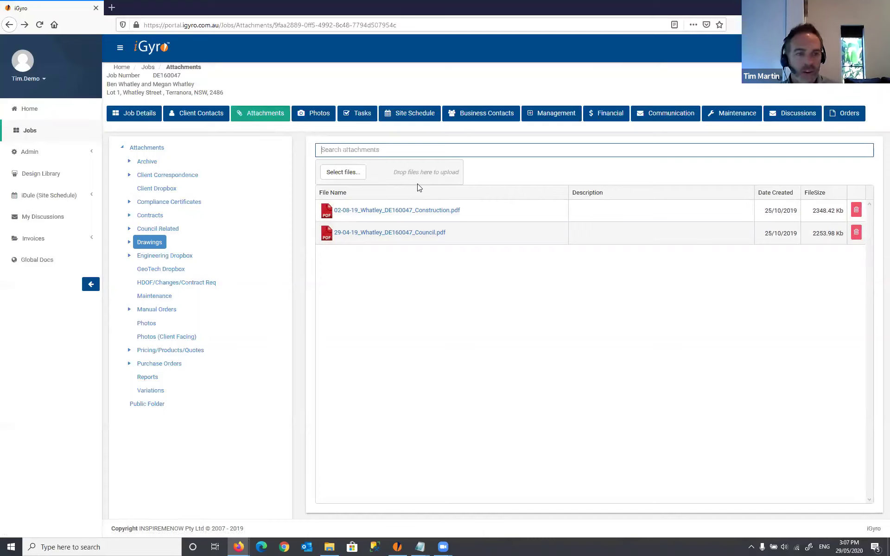
# Open Global Docs and view the files in the Council folder under Integrity New Homes
pyautogui.click(38, 262)
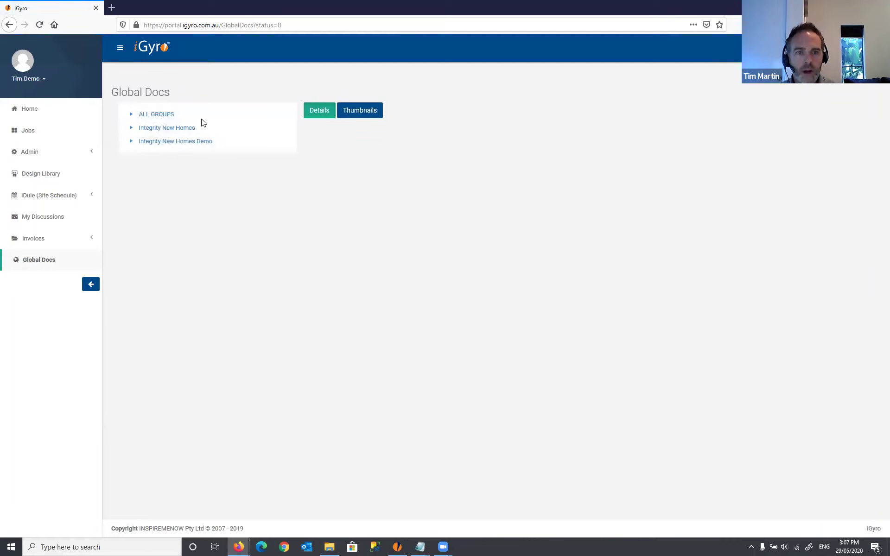
pyautogui.click(132, 128)
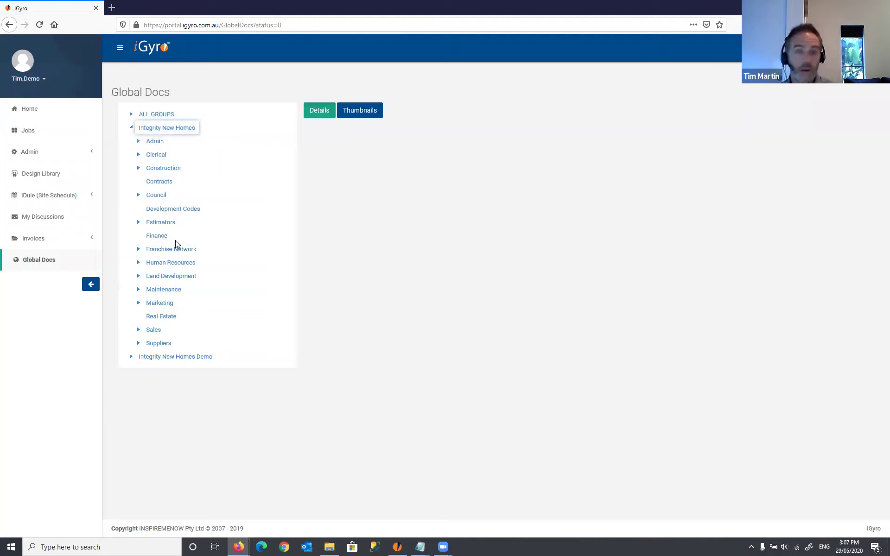
pyautogui.click(159, 197)
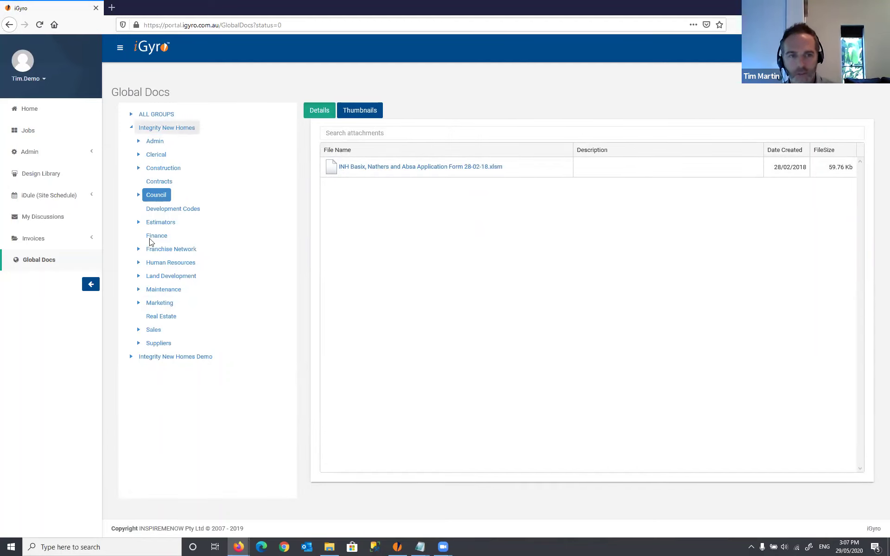
# Open and expand the Integrity New Homes Demo folder and collapse the Integrity New Homes folder
pyautogui.click(168, 359)
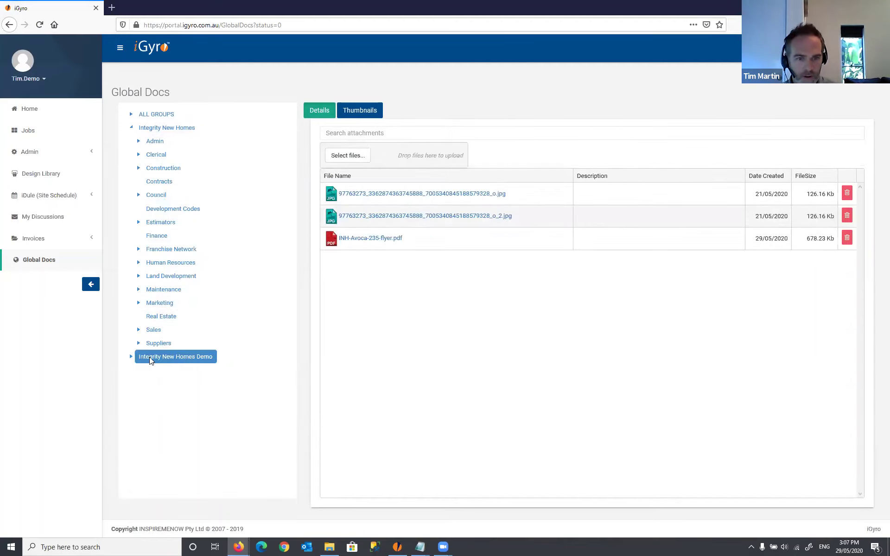
pyautogui.click(131, 359)
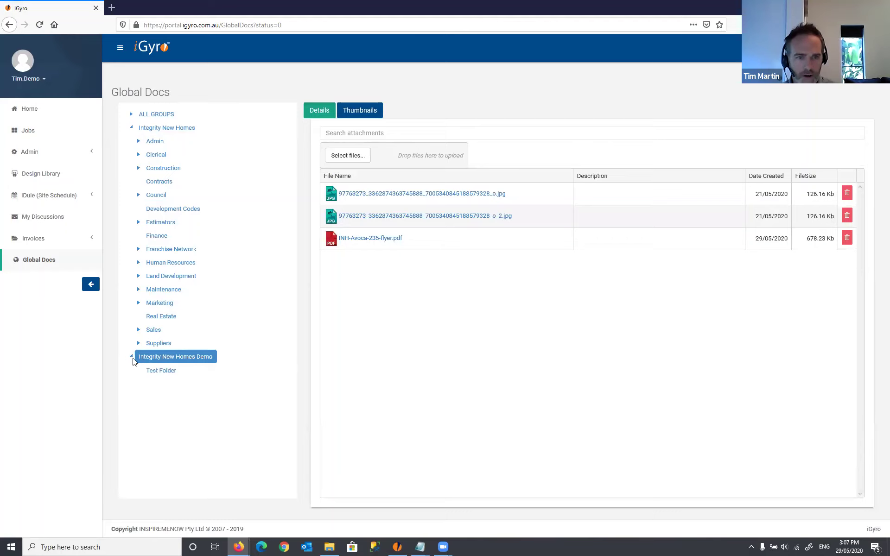
pyautogui.click(131, 127)
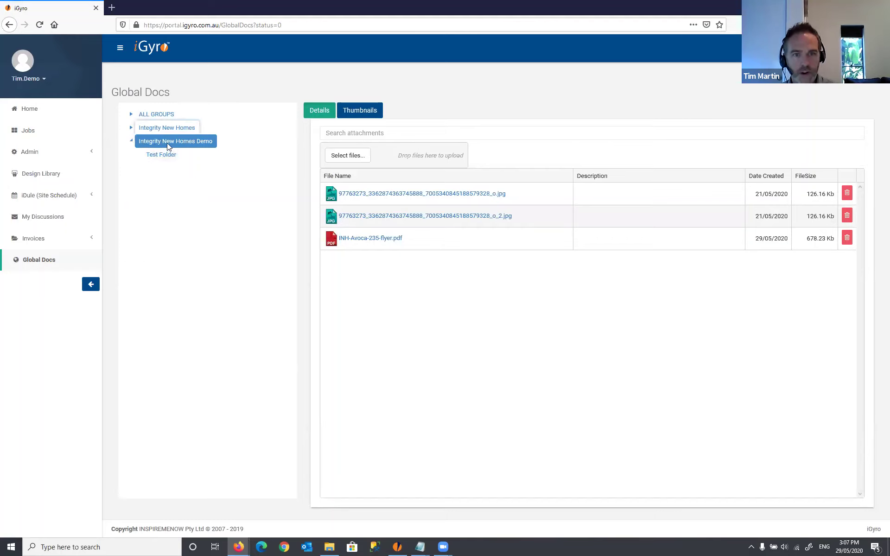
# Upload aspect render.jpg, aspectf3.jpg and barrington-acreage-house-design.jpg to Test Folder under Integrity New Homes Demo
pyautogui.click(169, 154)
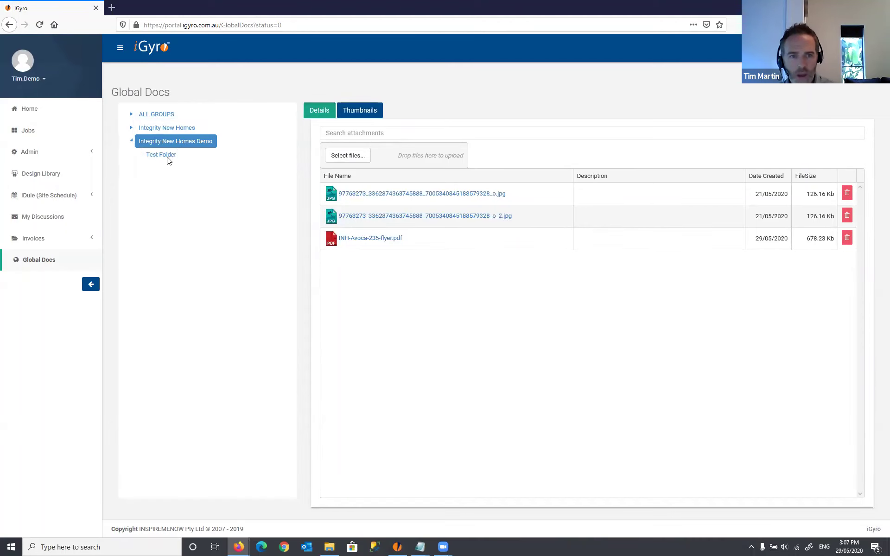
pyautogui.click(162, 155)
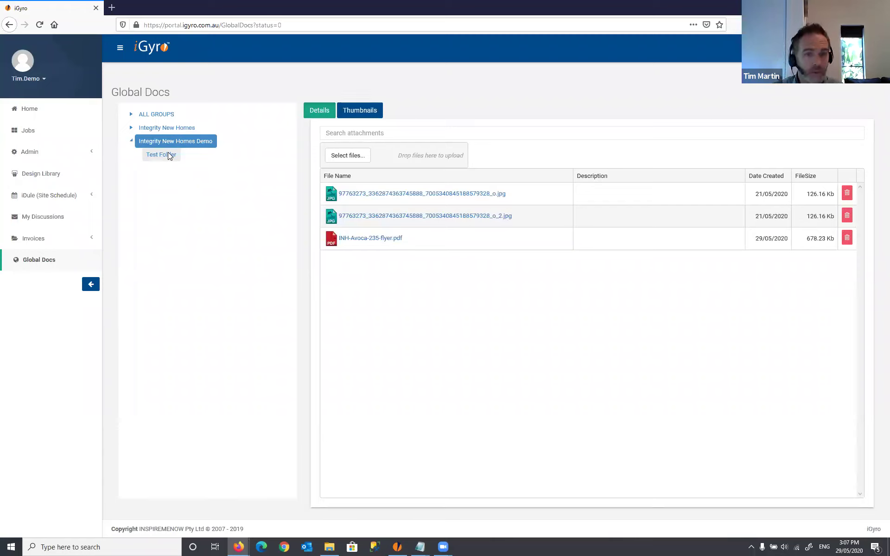
pyautogui.click(159, 151)
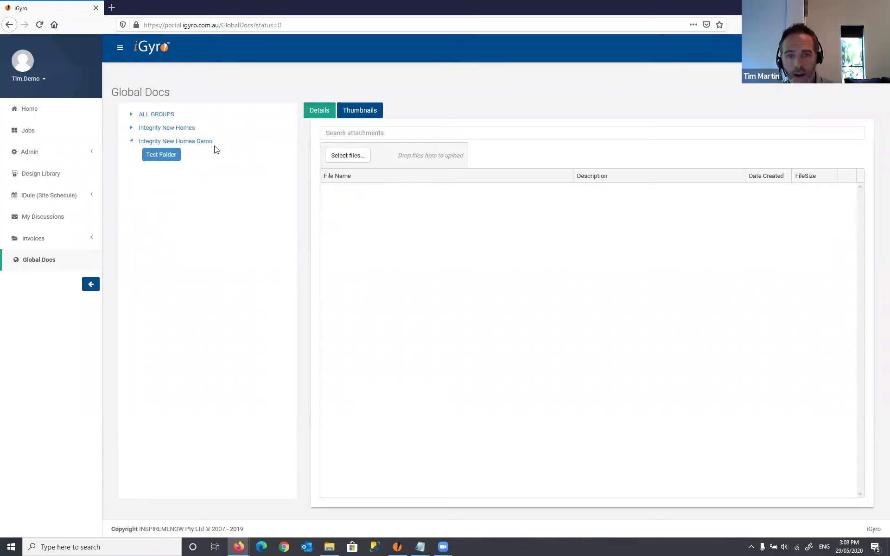
pyautogui.hotkey('alt', 'Tab')
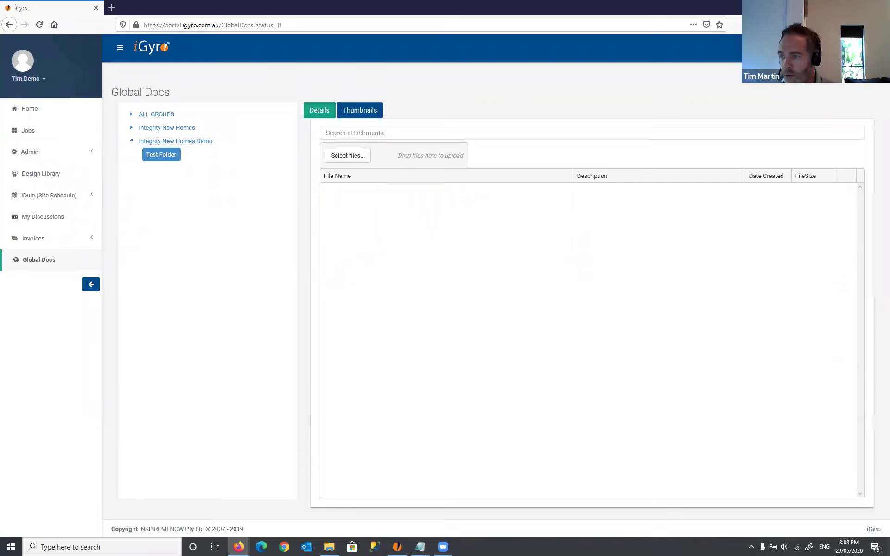
pyautogui.moveTo(337, 272); pyautogui.dragTo(403, 155)
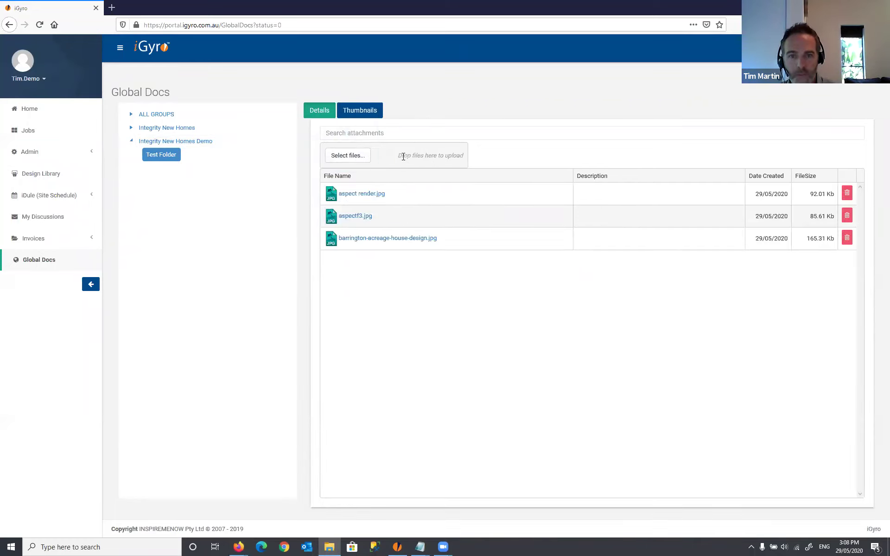
# Rename aspect render.jpg in Test Folder to aspect renderxxxxxx.jpg and enter "description" as its description
pyautogui.click(419, 196)
pyautogui.write('xxxxxx')
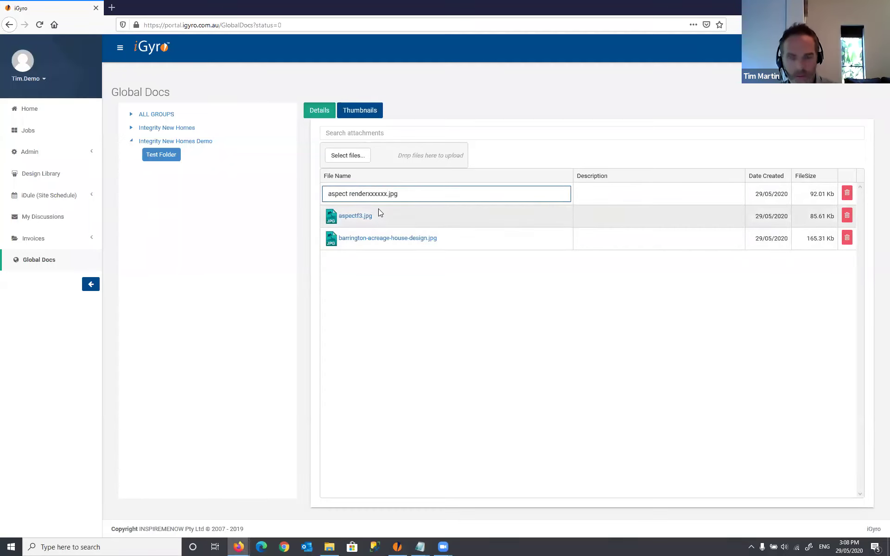
pyautogui.press('Return')
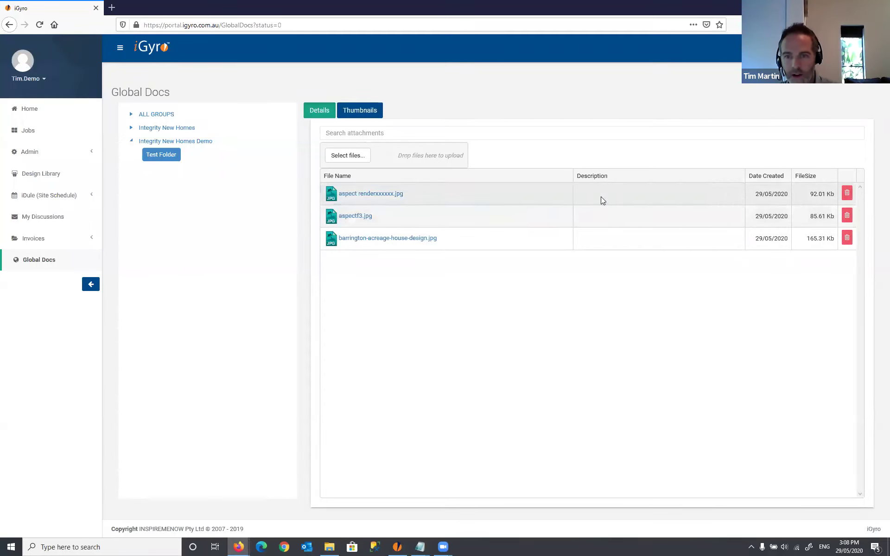
pyautogui.click(621, 194)
pyautogui.write('descriptio')
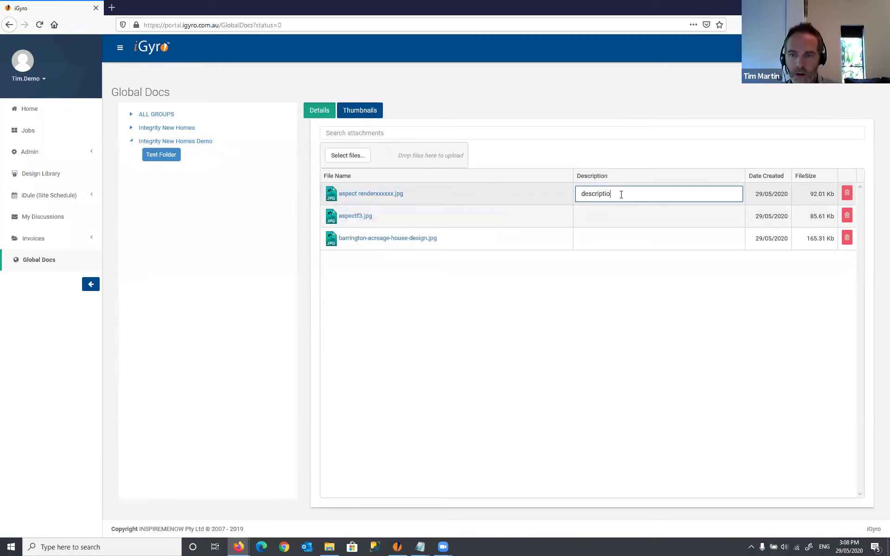
pyautogui.write('n')
pyautogui.press('Return')
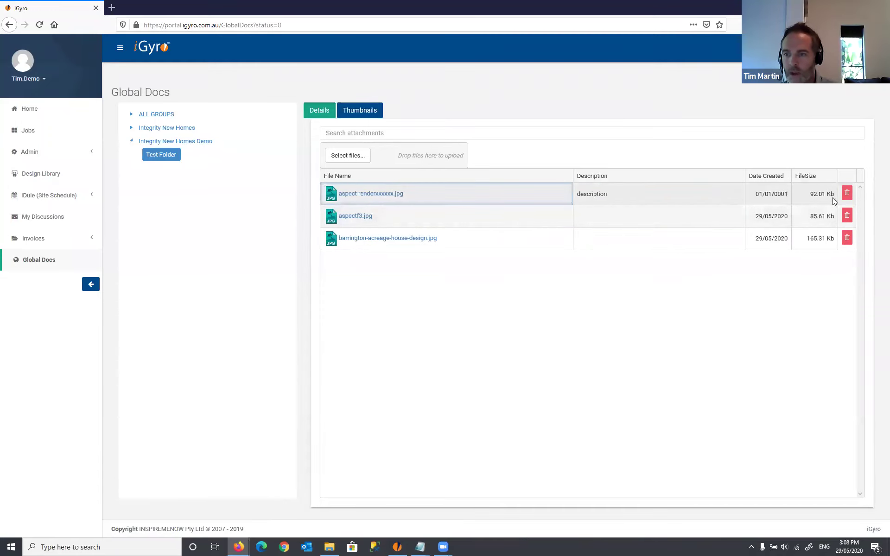
# Delete aspect renderxxxxxx.jpg from Test Folder and confirm the deletion
pyautogui.click(847, 194)
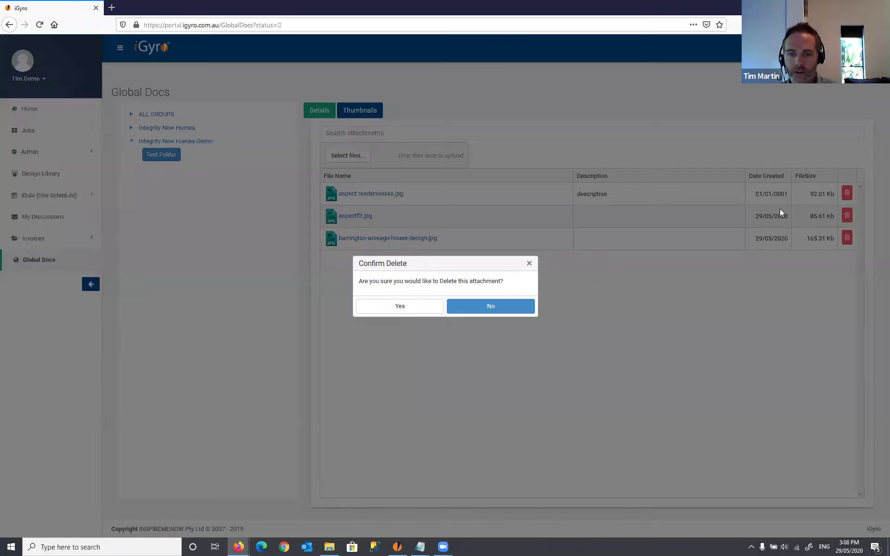
pyautogui.click(399, 307)
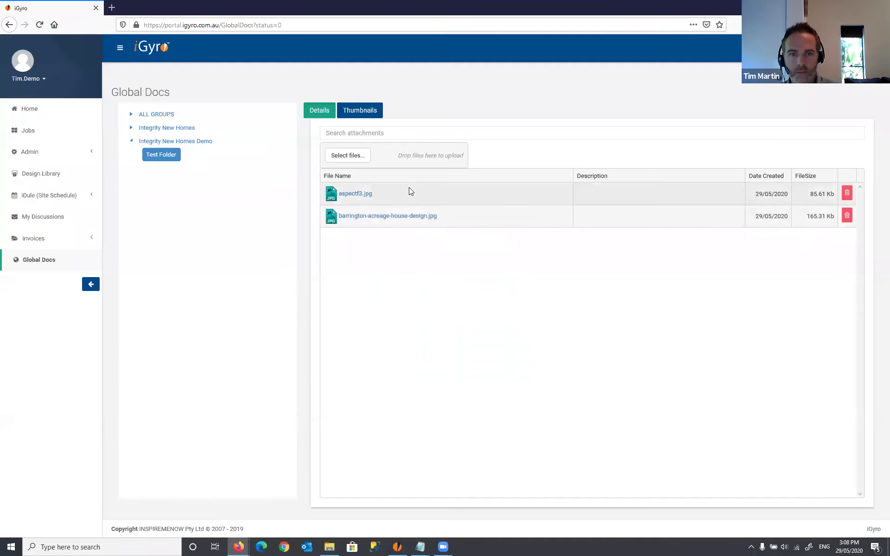
# Search the Test Folder attachments for "barr" and clear the search
pyautogui.click(365, 133)
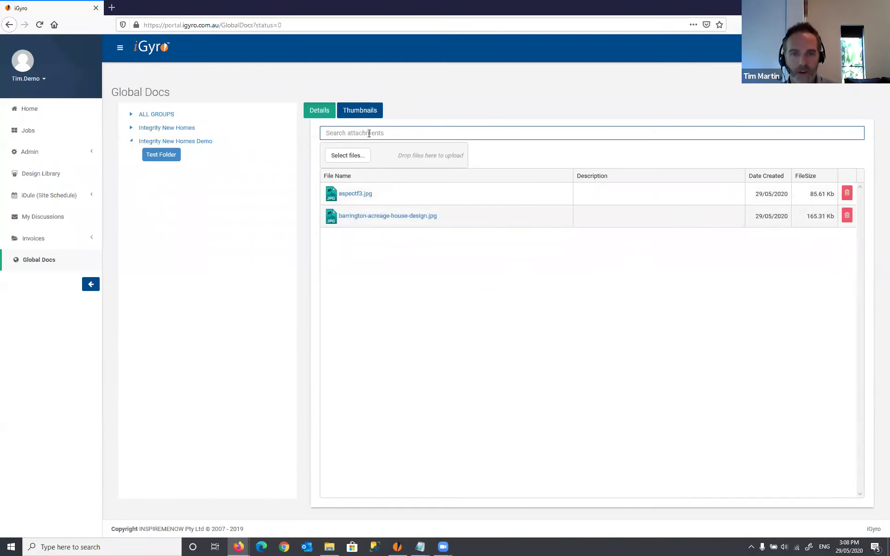
pyautogui.write('barr')
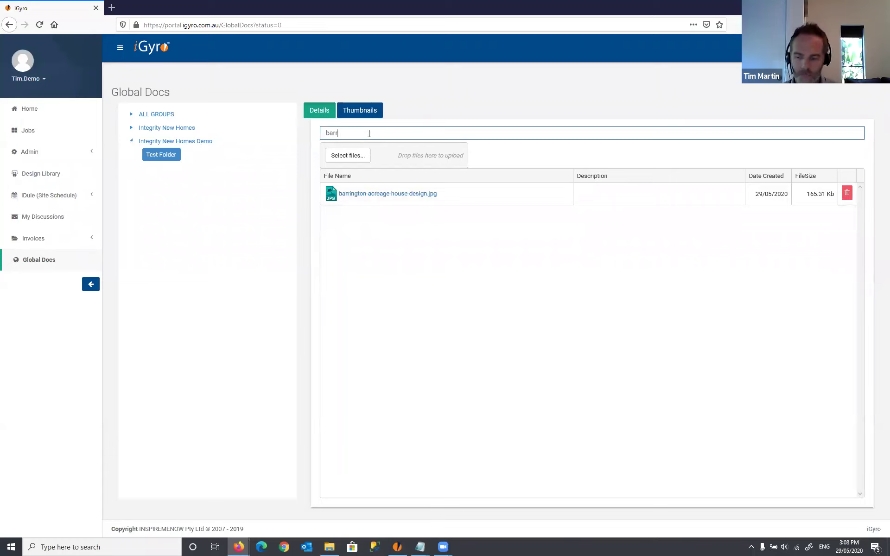
pyautogui.hotkey('ctrl', 'a')
pyautogui.press('BackSpace')
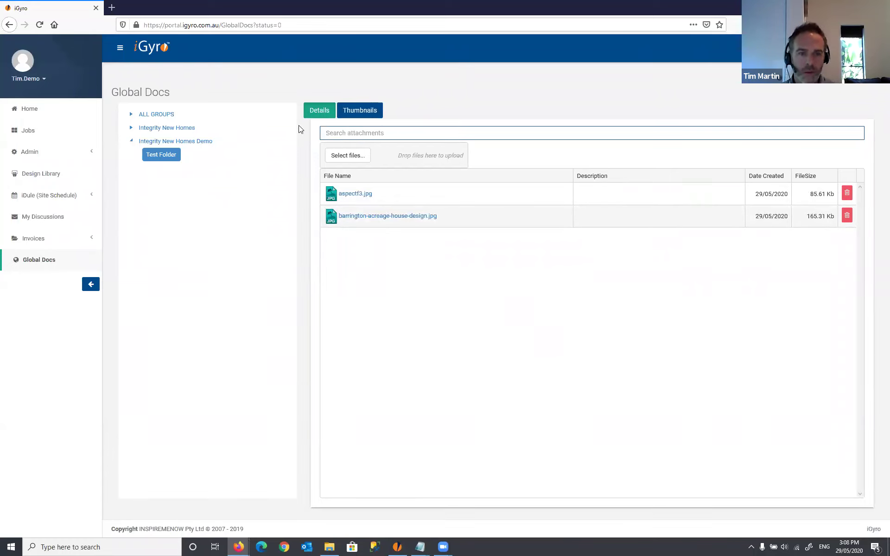
# Open the Terranora job with the $200,000.00 contract price from the jobs list and view its photos
pyautogui.click(34, 133)
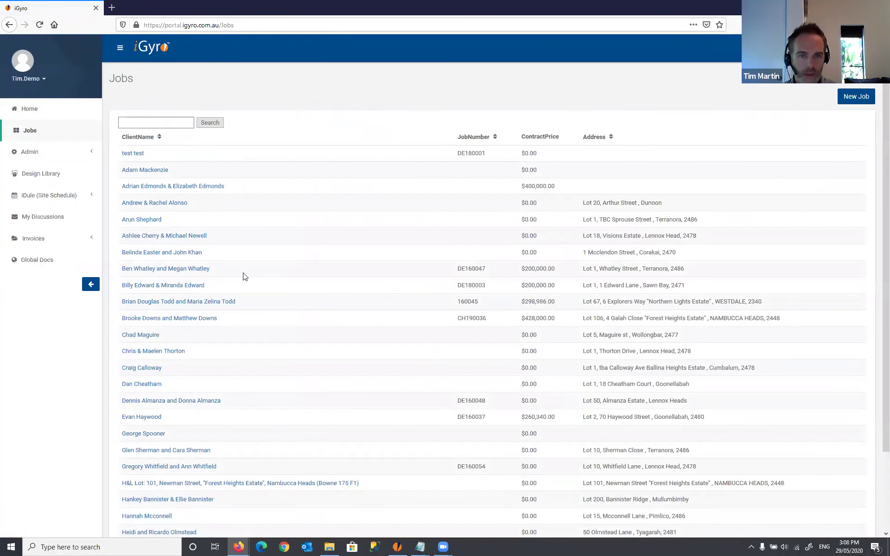
pyautogui.click(196, 273)
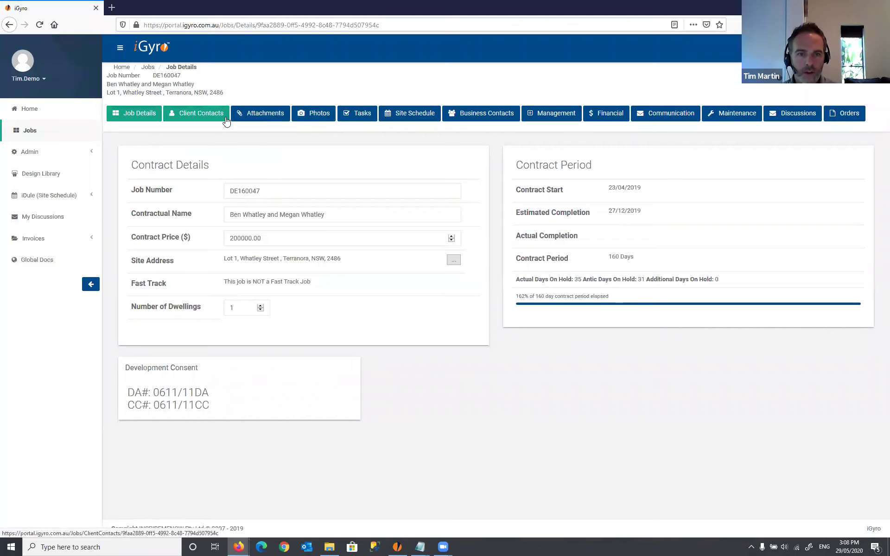
pyautogui.click(319, 113)
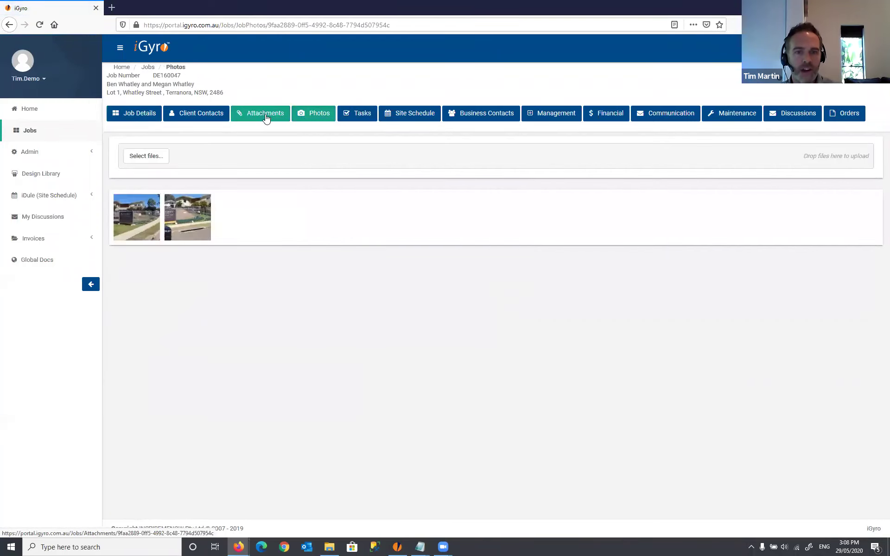
# Compare the Photos and Photos (Client Facing) folders in the job's attachments and return to the job's photos page
pyautogui.click(281, 118)
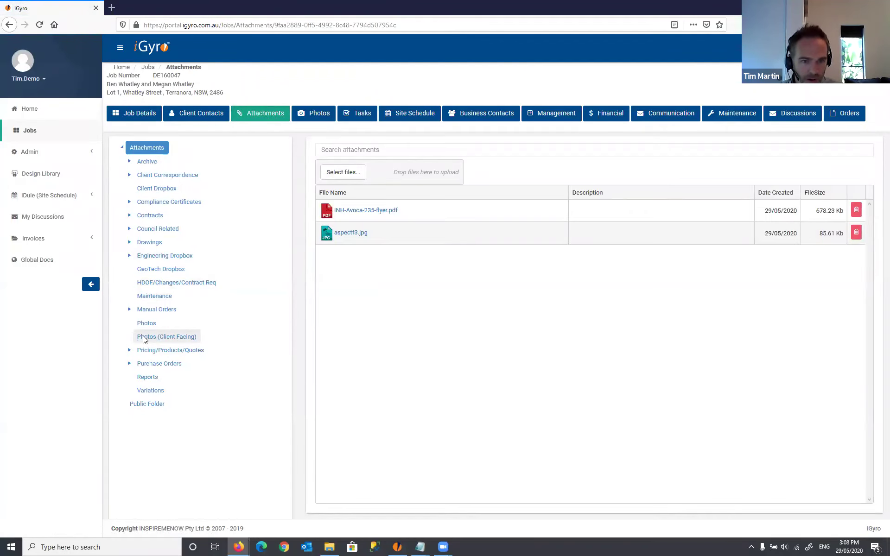
pyautogui.click(145, 338)
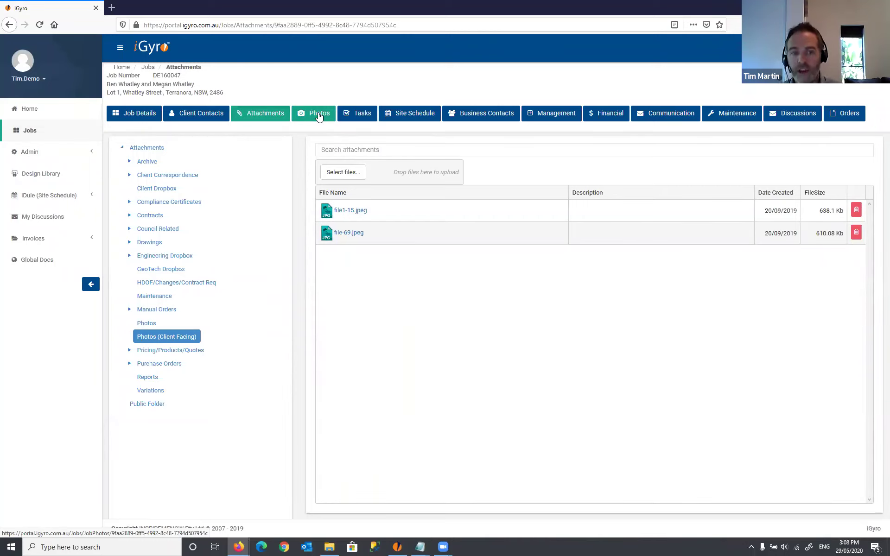
pyautogui.click(149, 325)
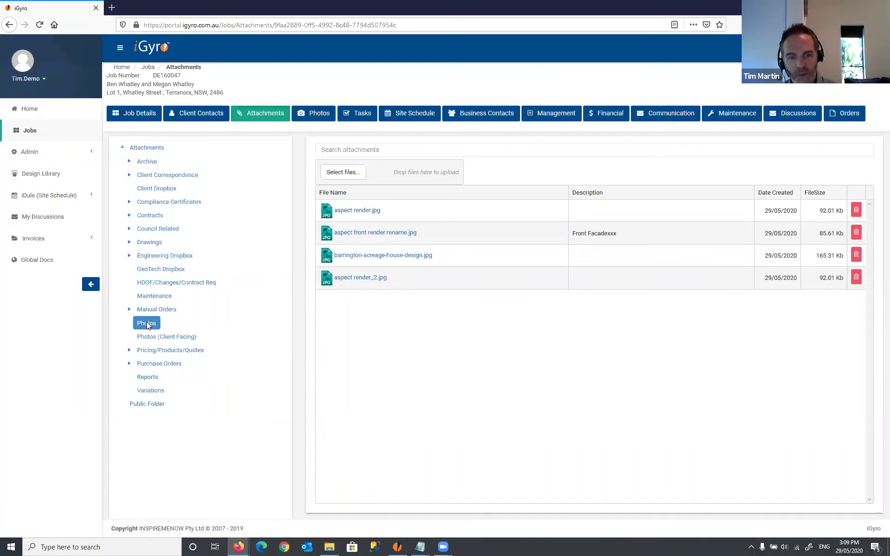
pyautogui.click(151, 338)
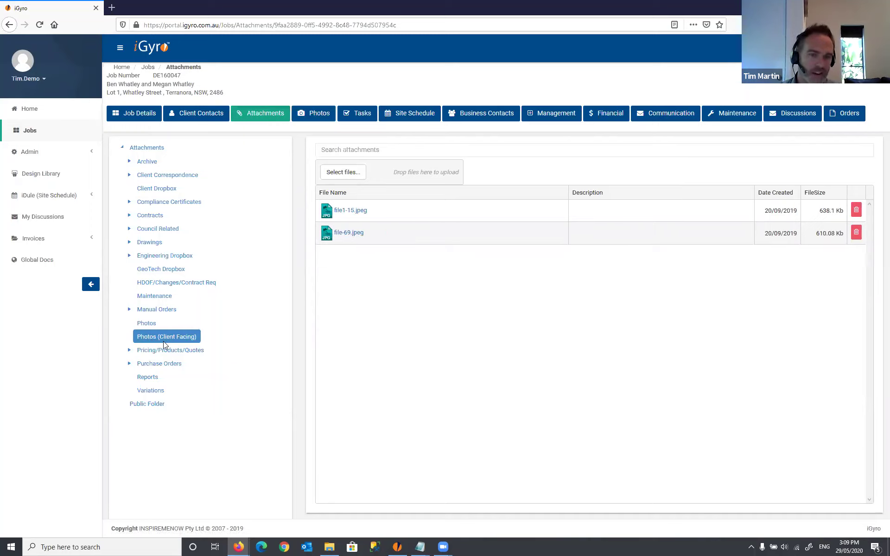
pyautogui.click(315, 119)
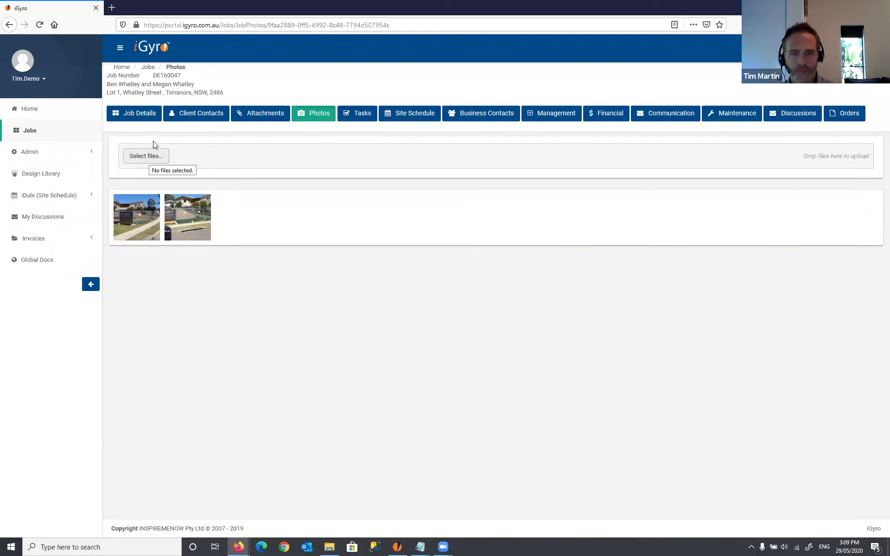
# Open the job's tasks and review the task list
pyautogui.click(365, 120)
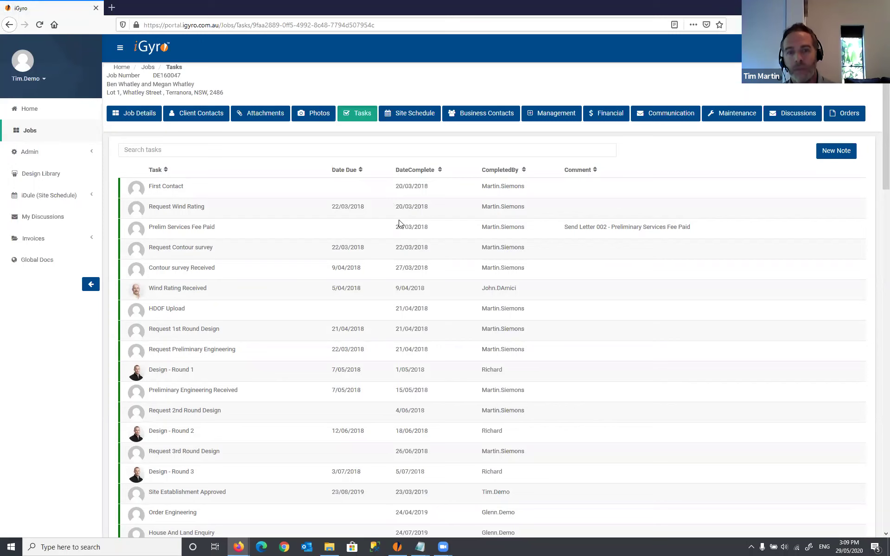
pyautogui.scroll(-8, 398, 234)
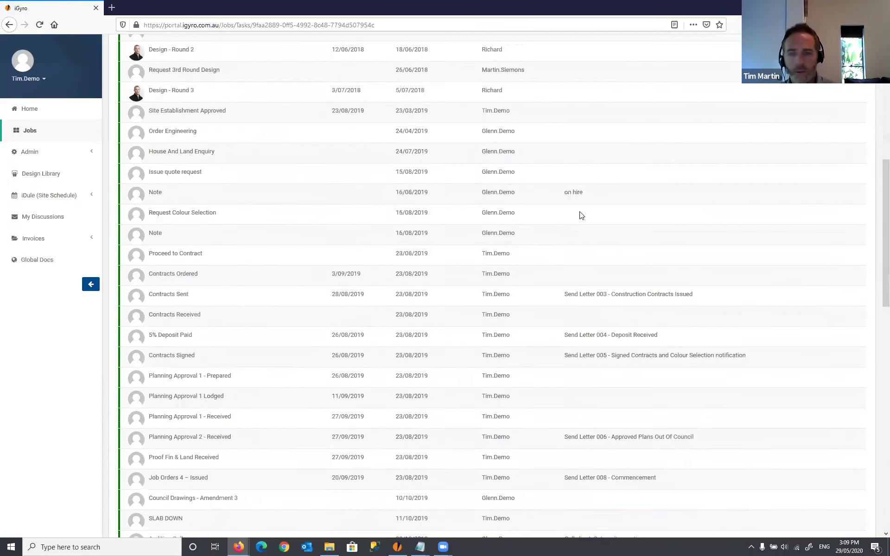
pyautogui.moveTo(878, 175); pyautogui.dragTo(877, 91)
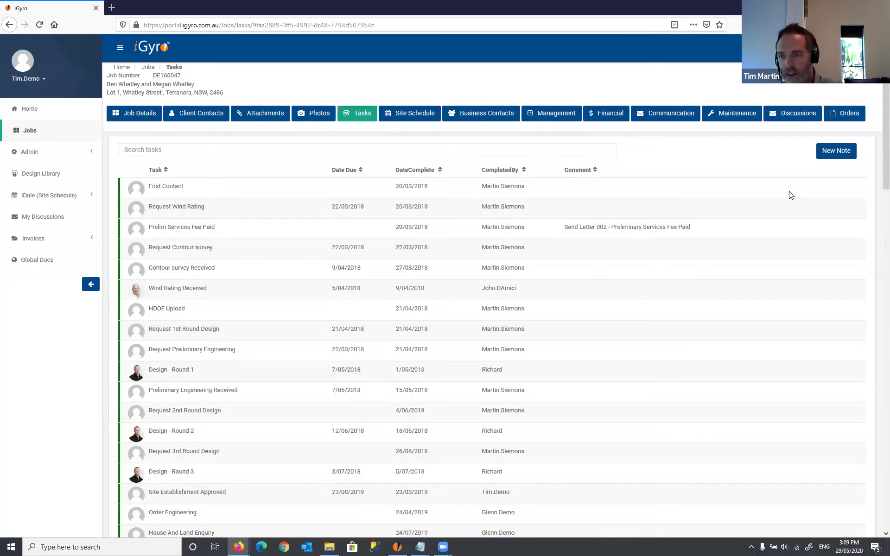
# Start a new note in the job's tasks with the comment "New note.."
pyautogui.click(830, 155)
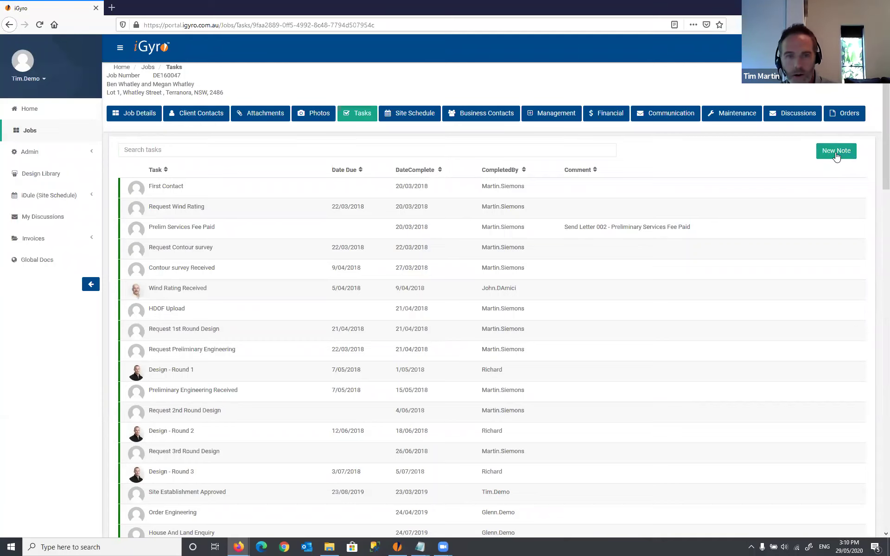
pyautogui.click(835, 152)
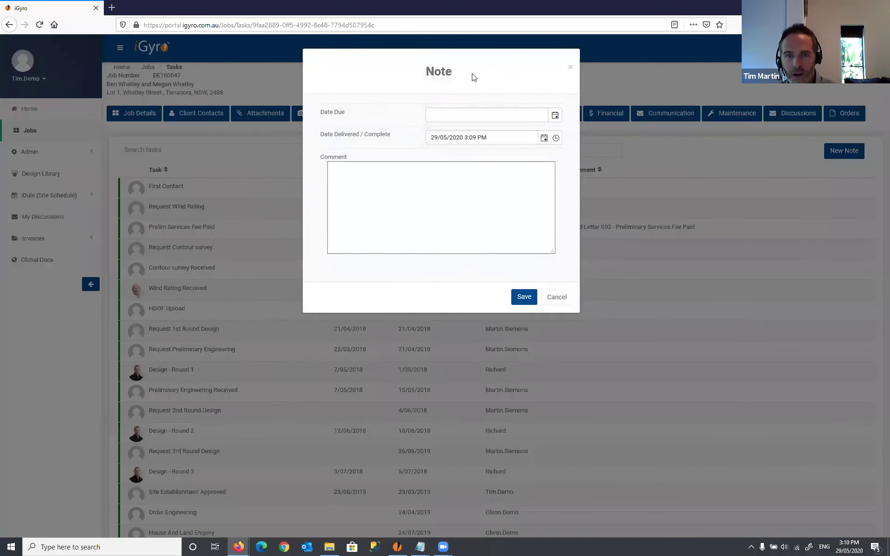
pyautogui.click(357, 186)
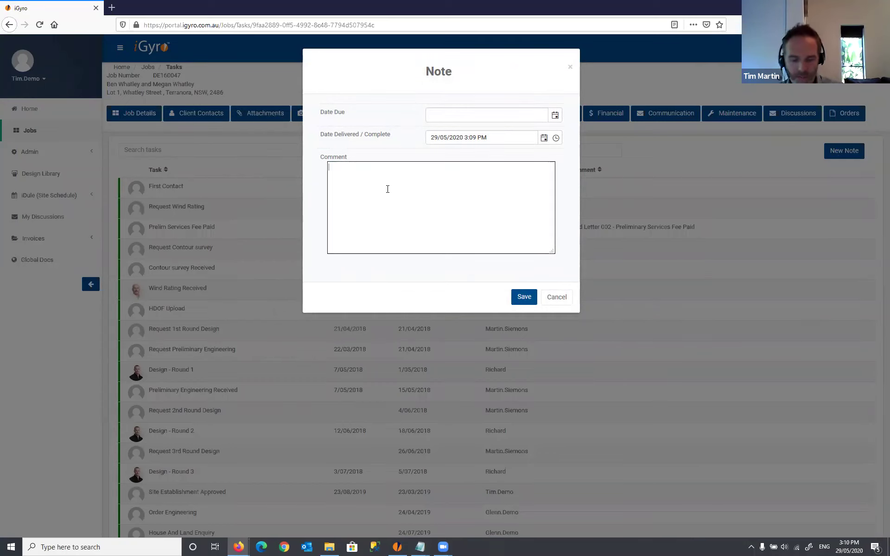
pyautogui.write('New note..')
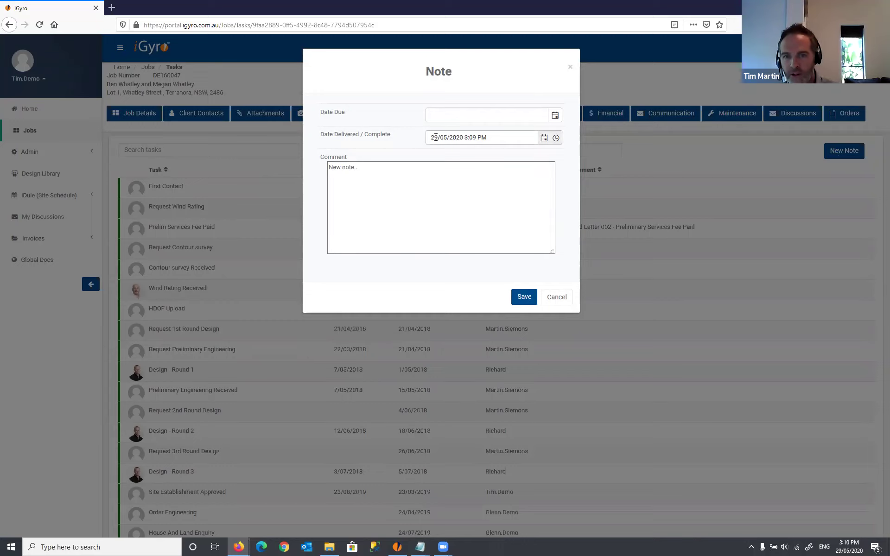
# Set the note's Date Delivered / Complete to 28/05/2020 2:12 PM and save the note
pyautogui.click(543, 139)
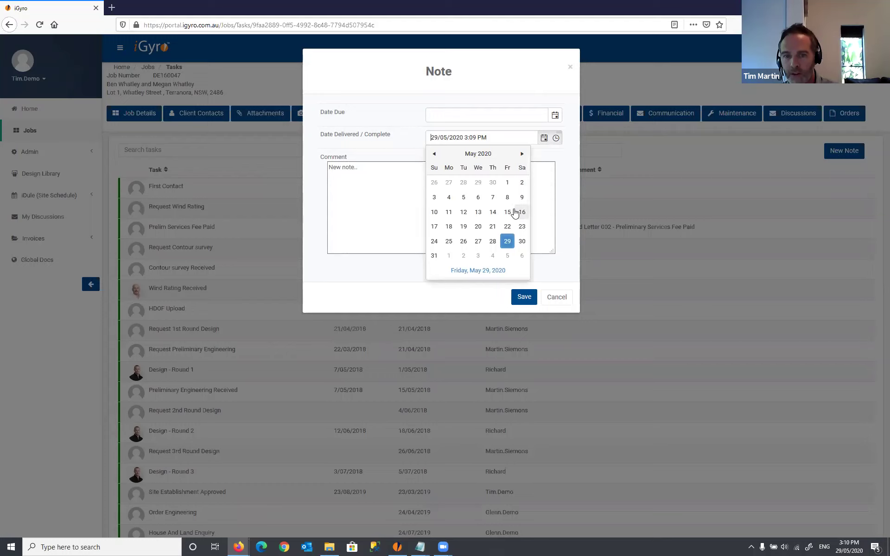
pyautogui.click(492, 242)
pyautogui.click(556, 139)
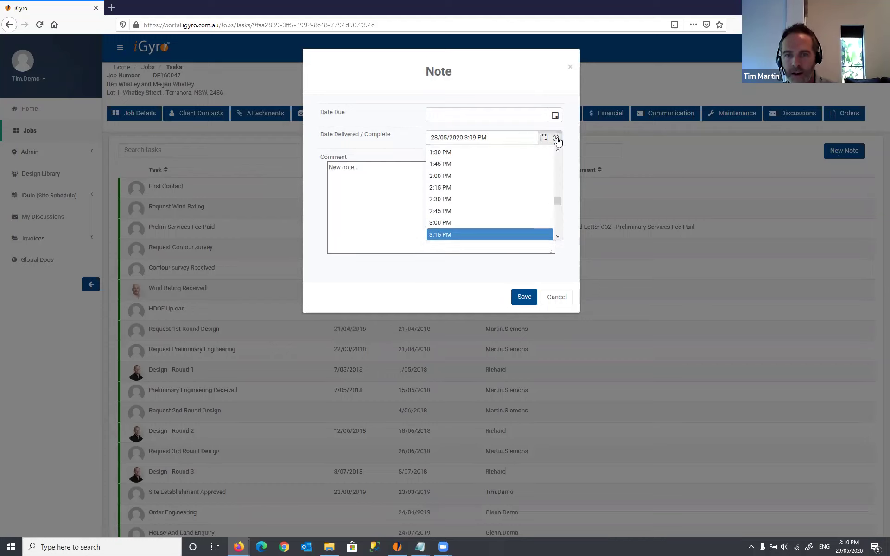
pyautogui.click(440, 179)
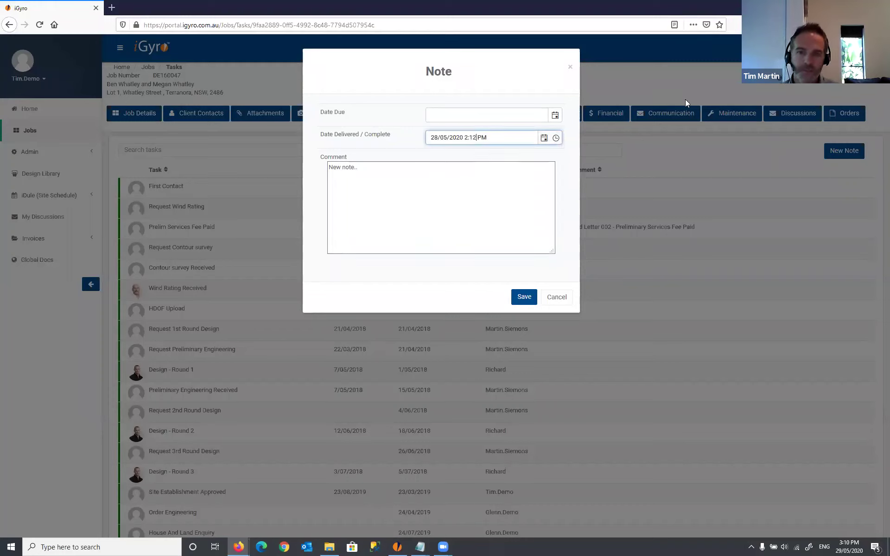
pyautogui.click(468, 183)
pyautogui.click(468, 184)
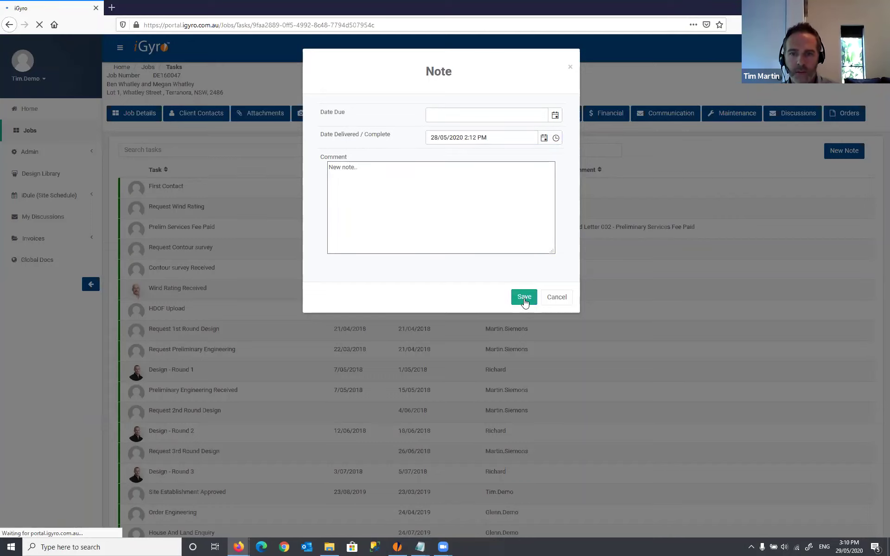
pyautogui.scroll(-10, 876, 161)
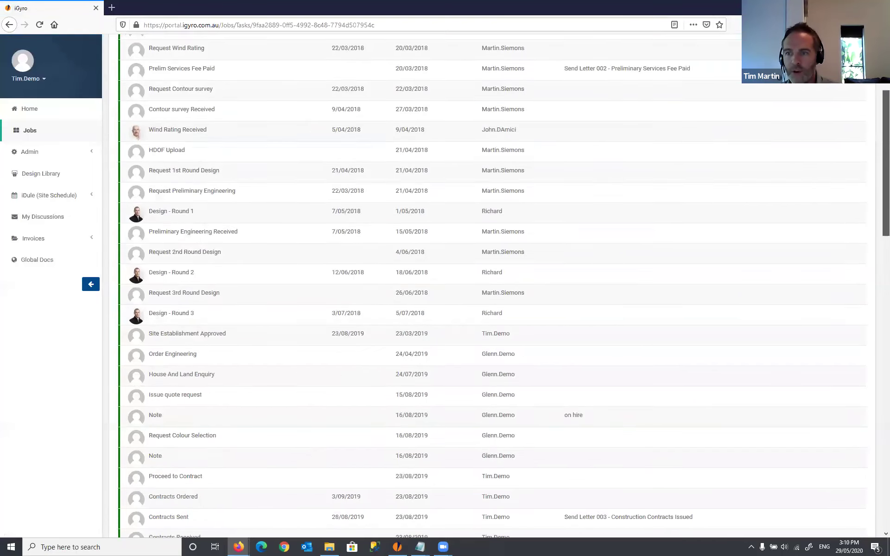
pyautogui.scroll(10, 877, 167)
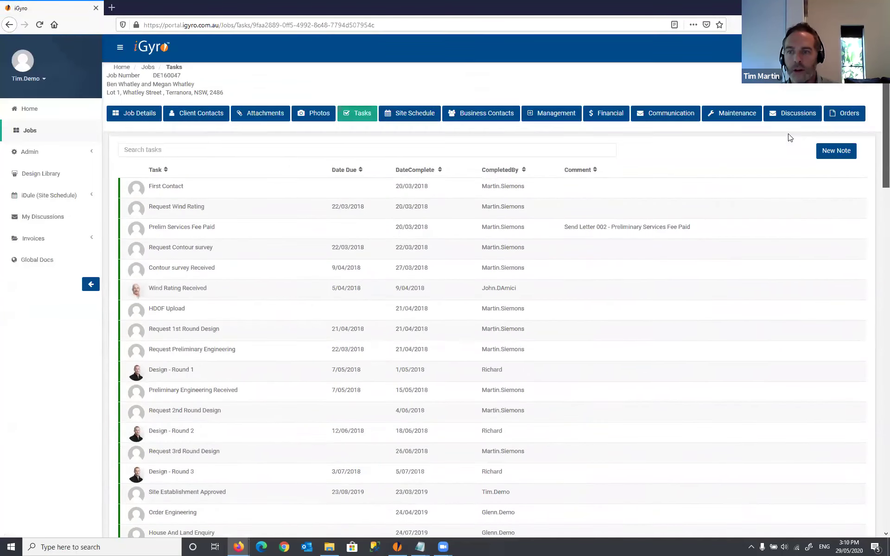
# Add another note without a Date Delivered / Complete and with Date Due 2/06/2020, and save it
pyautogui.click(837, 151)
pyautogui.moveTo(499, 135); pyautogui.dragTo(348, 129)
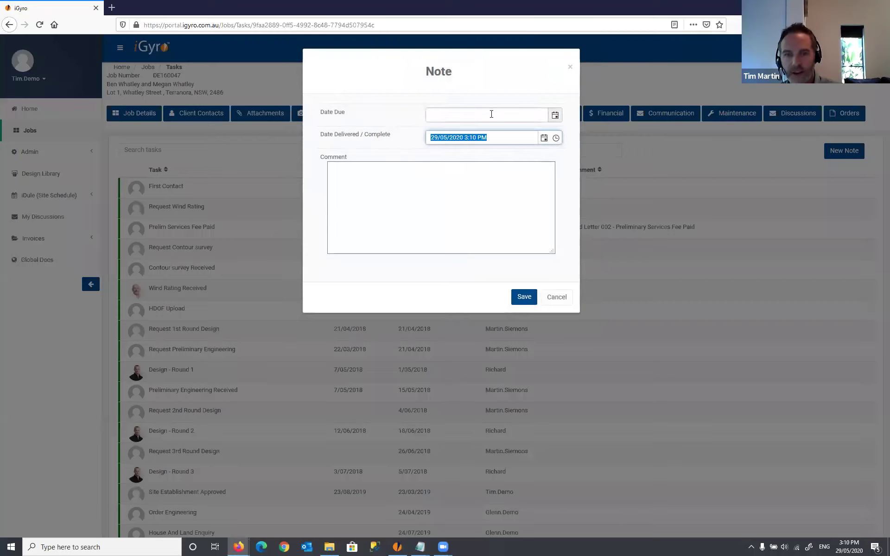
pyautogui.press('BackSpace')
pyautogui.click(554, 117)
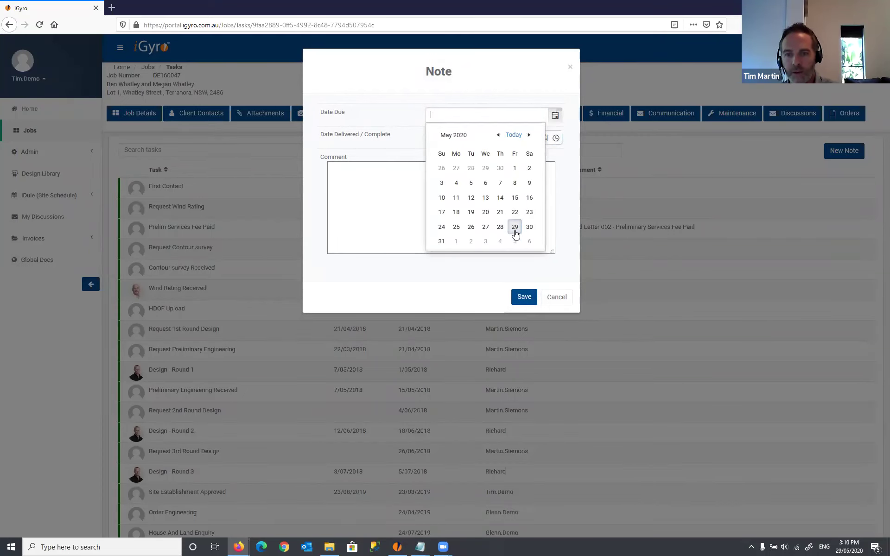
pyautogui.click(471, 241)
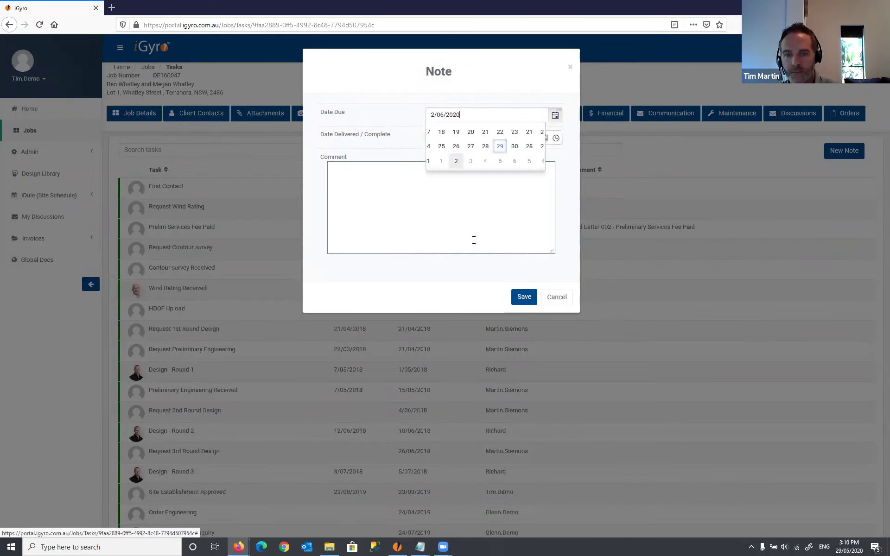
pyautogui.click(459, 212)
pyautogui.click(522, 298)
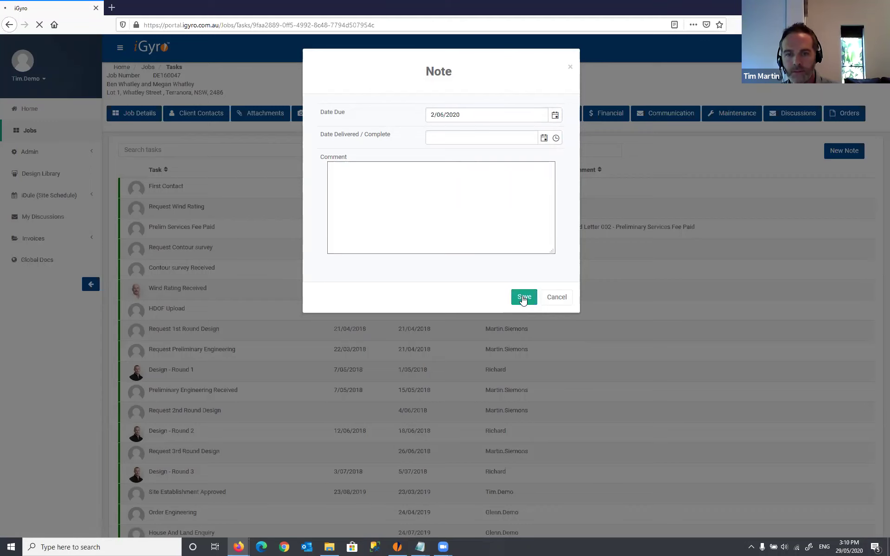
pyautogui.scroll(-15, 533, 274)
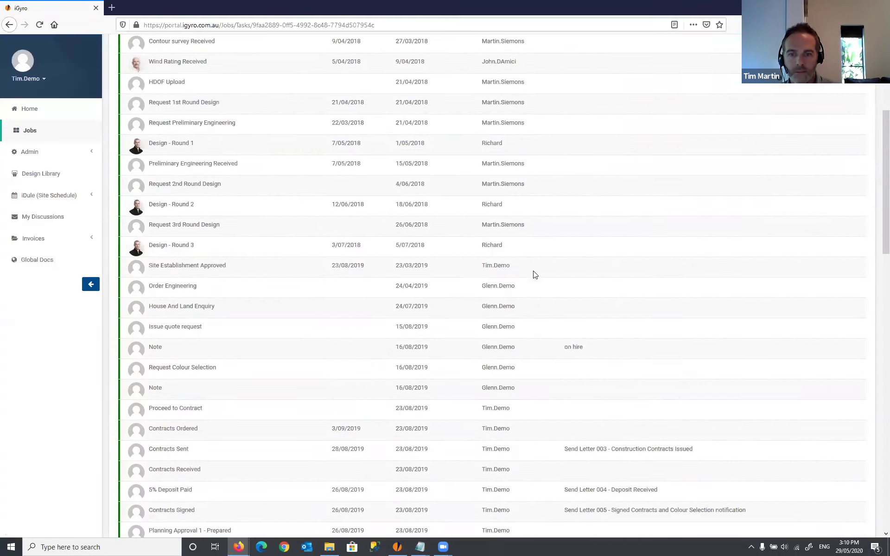
# Examine the status colours and dates of the completed note and the due note in the job's task list
pyautogui.scroll(-4, 533, 273)
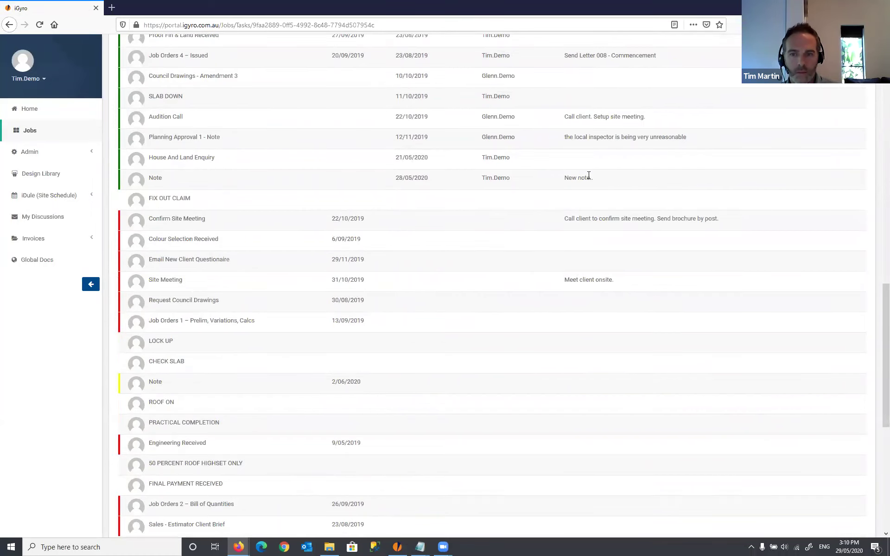
pyautogui.moveTo(605, 181); pyautogui.dragTo(168, 176)
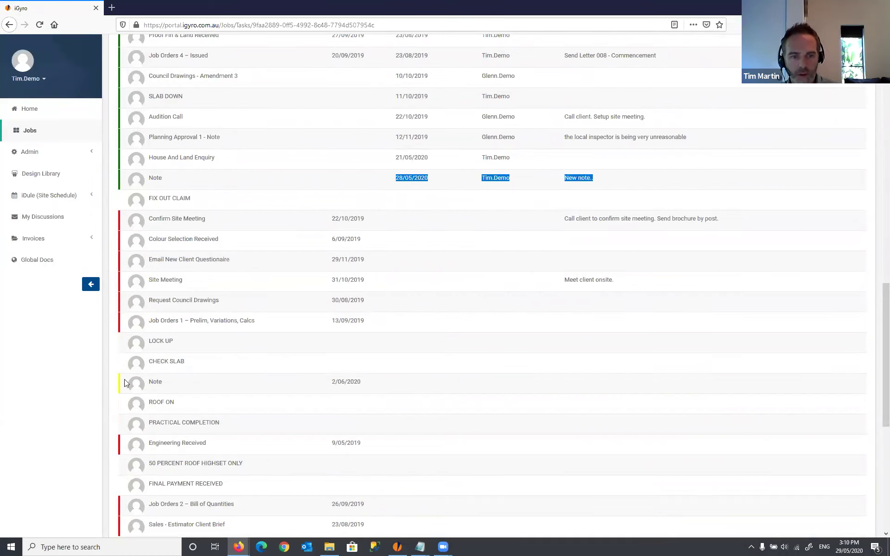
pyautogui.moveTo(124, 381); pyautogui.dragTo(328, 382)
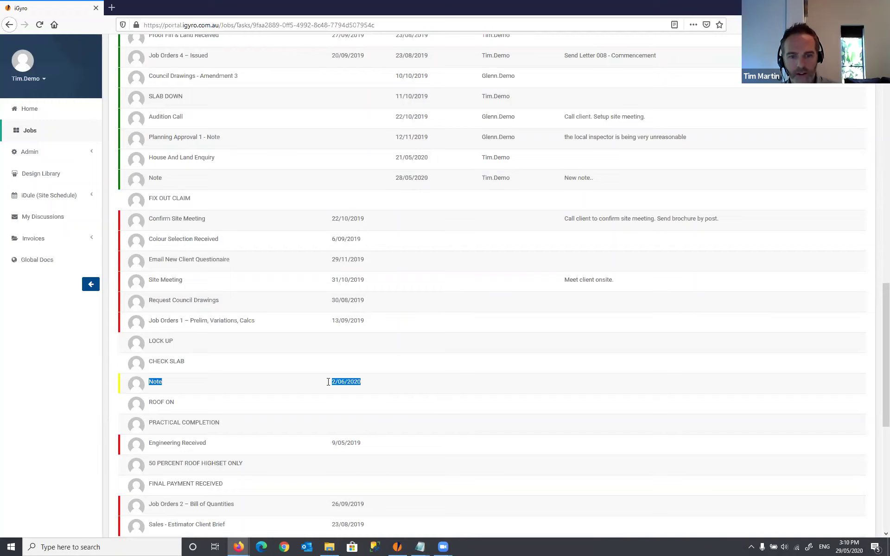
pyautogui.scroll(7, 446, 351)
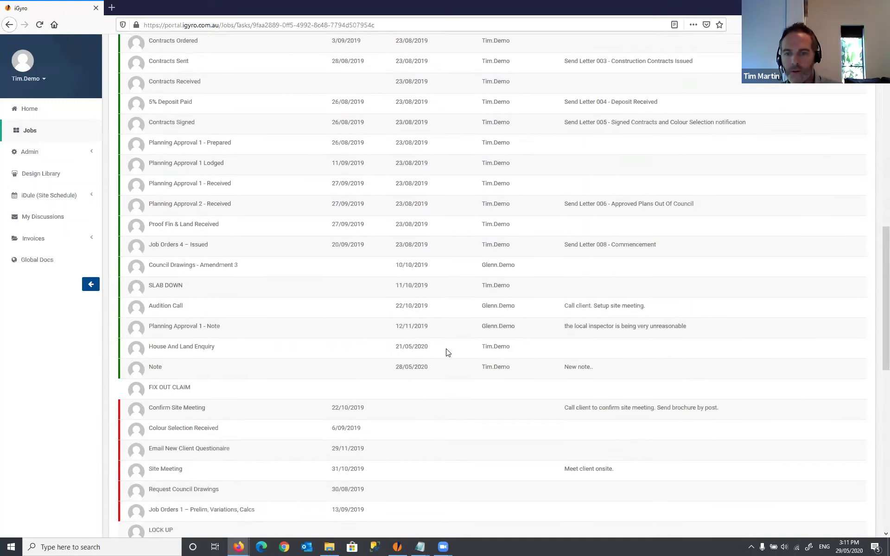
pyautogui.scroll(10, 445, 352)
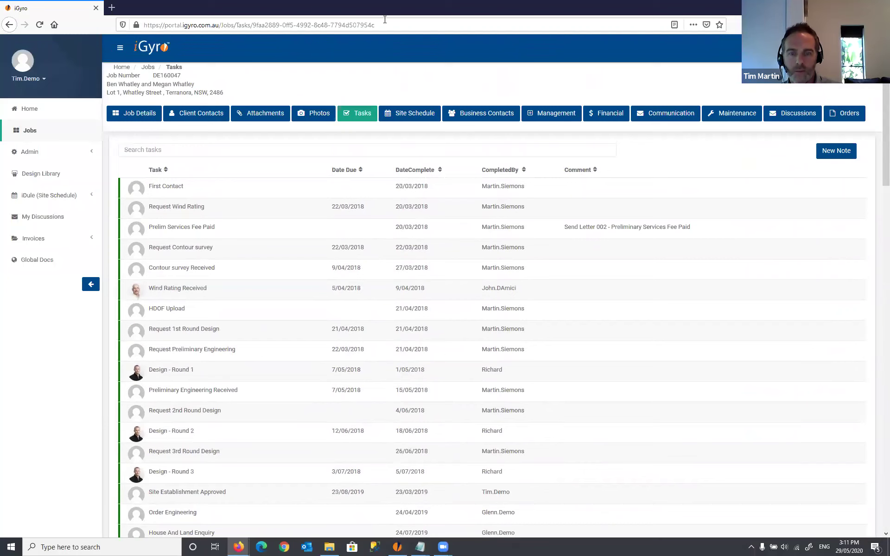
# Open the job's site schedule, set the UNDER SLAB DRAINAGE task's Date Due to 5/06/2020 and save it
pyautogui.click(411, 115)
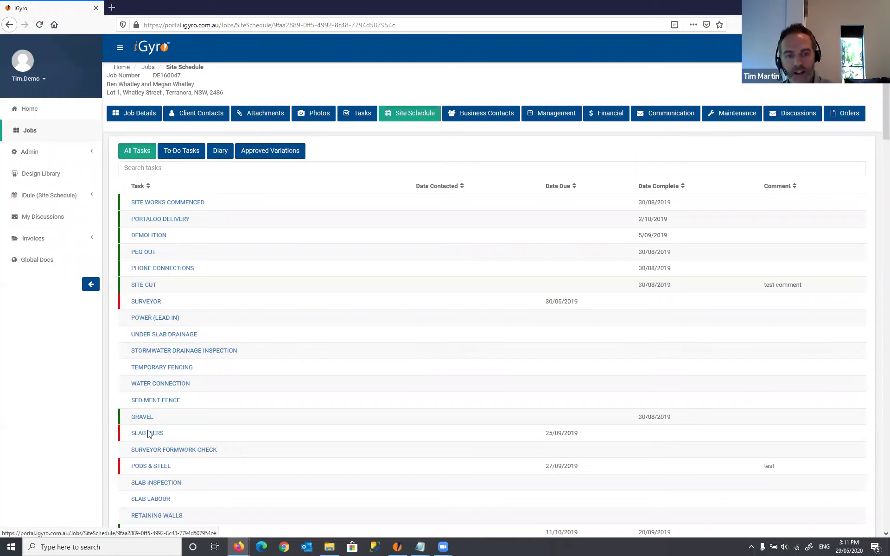
pyautogui.scroll(-1, 259, 347)
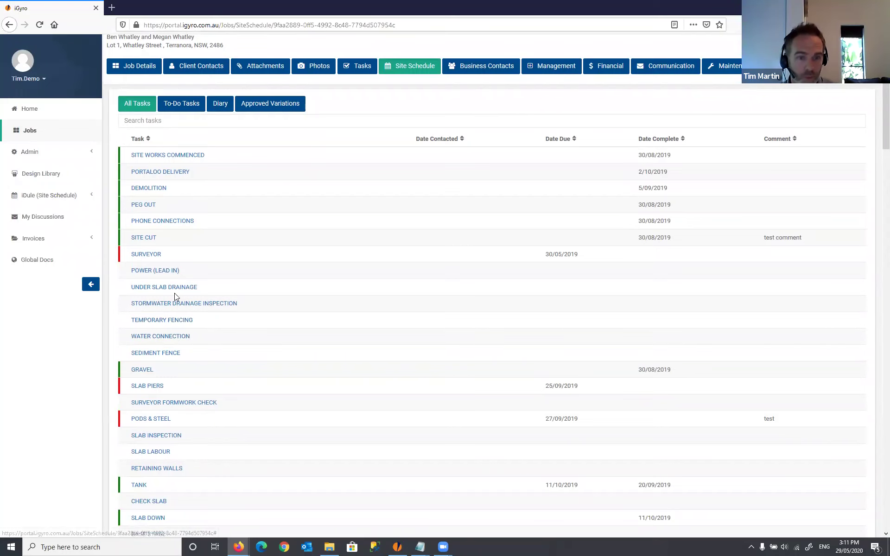
pyautogui.click(169, 288)
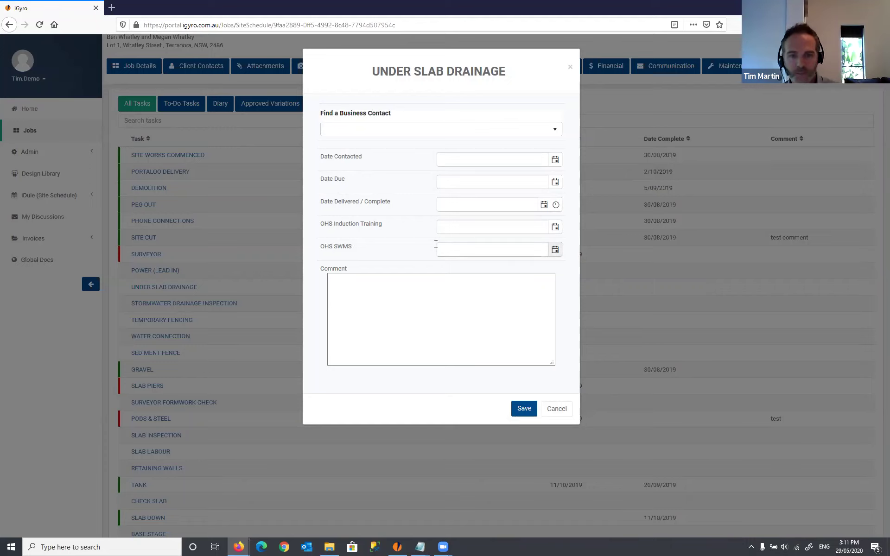
pyautogui.click(556, 183)
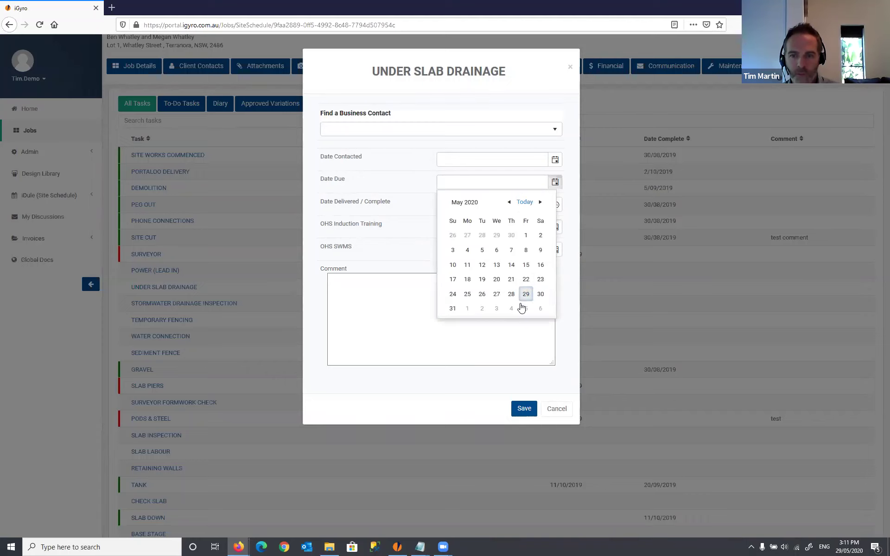
pyautogui.click(523, 307)
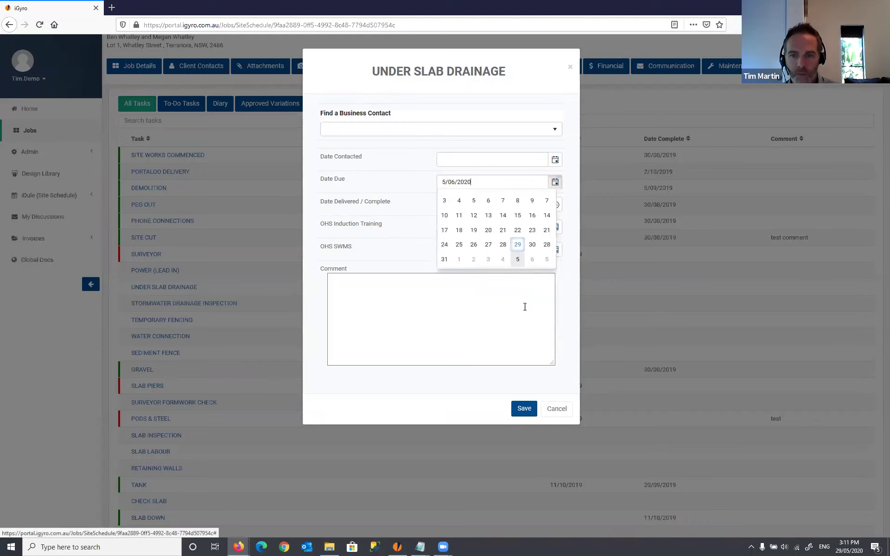
pyautogui.click(524, 409)
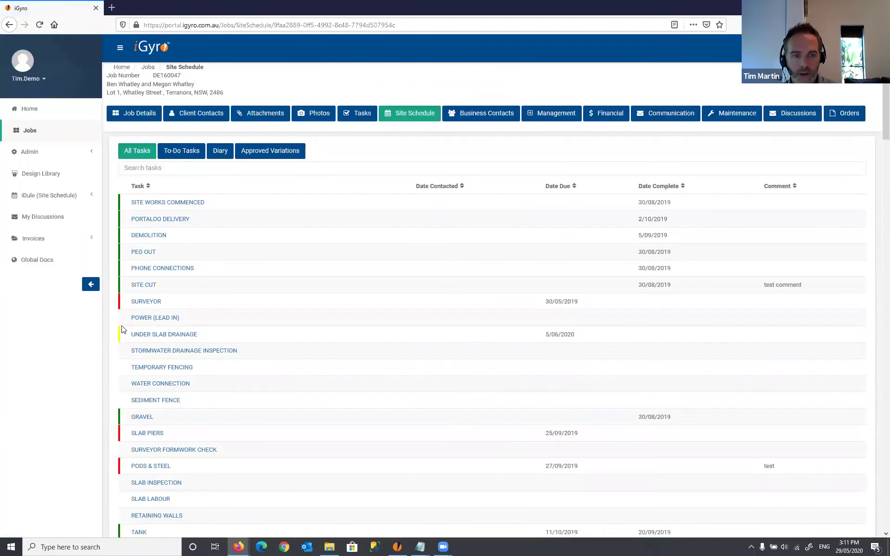
# Reopen the UNDER SLAB DRAINAGE task and set its Date Delivered / Complete to 29/05/2020 5:00 PM
pyautogui.click(156, 338)
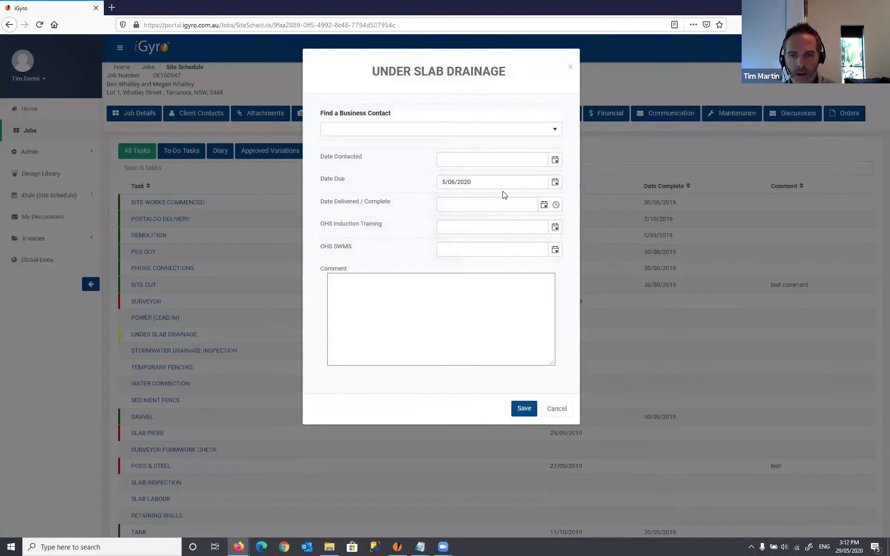
pyautogui.click(544, 206)
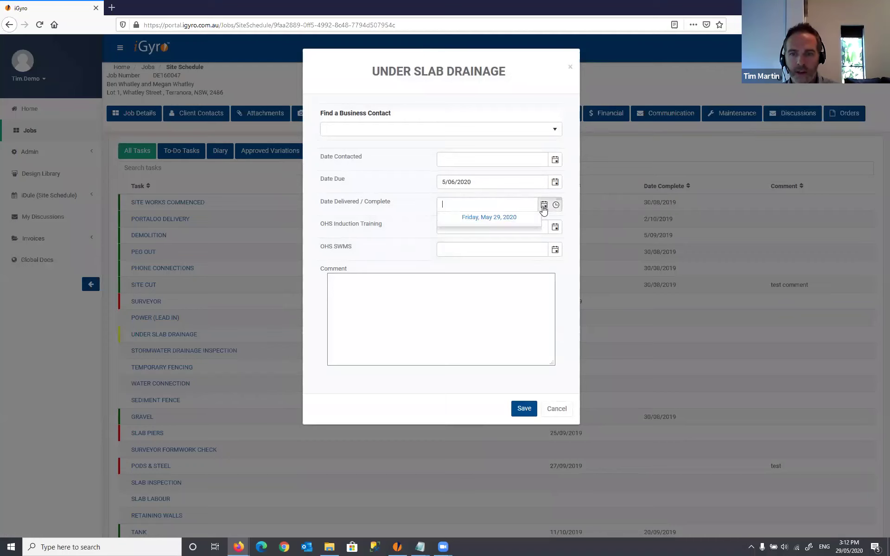
pyautogui.click(519, 307)
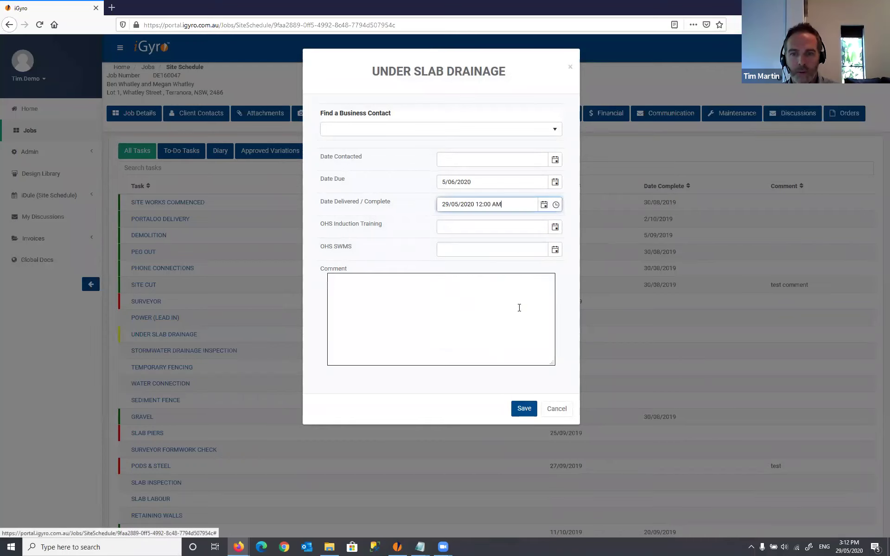
pyautogui.doubleClick(482, 205)
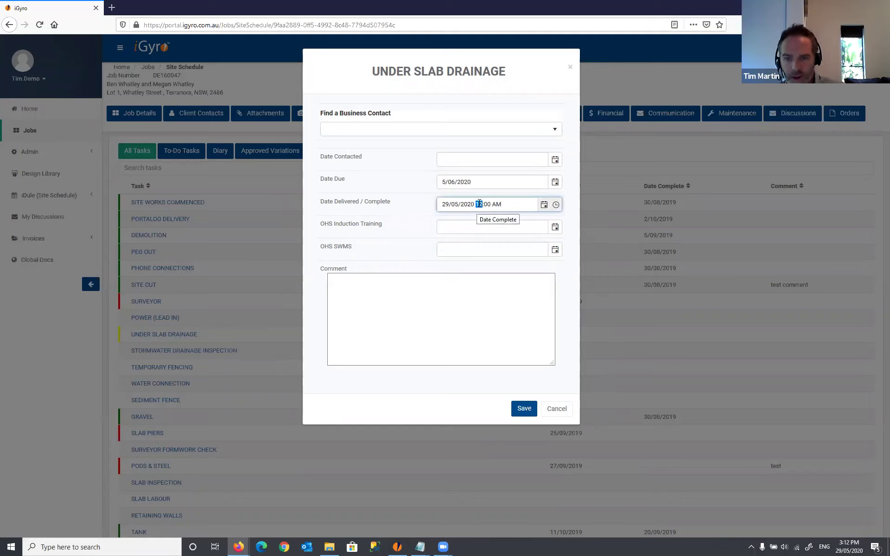
pyautogui.click(479, 204)
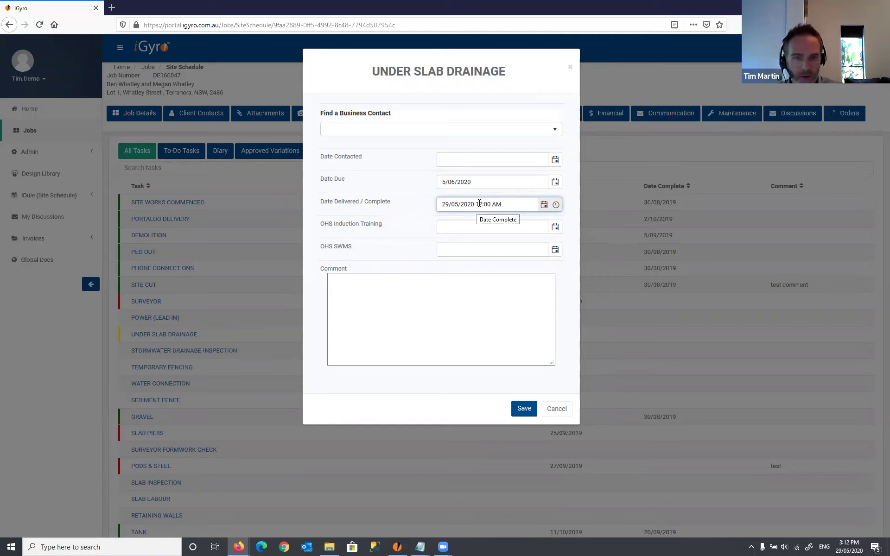
pyautogui.click(556, 205)
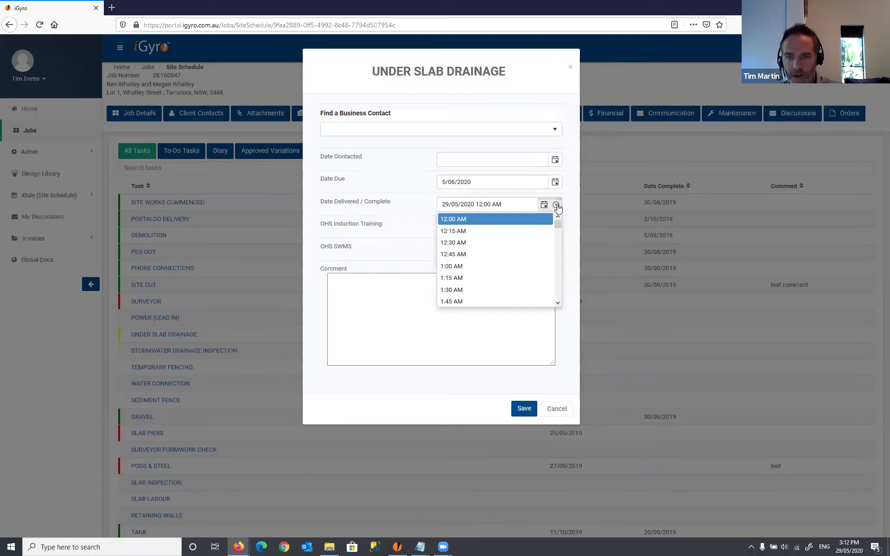
pyautogui.scroll(-2, 491, 285)
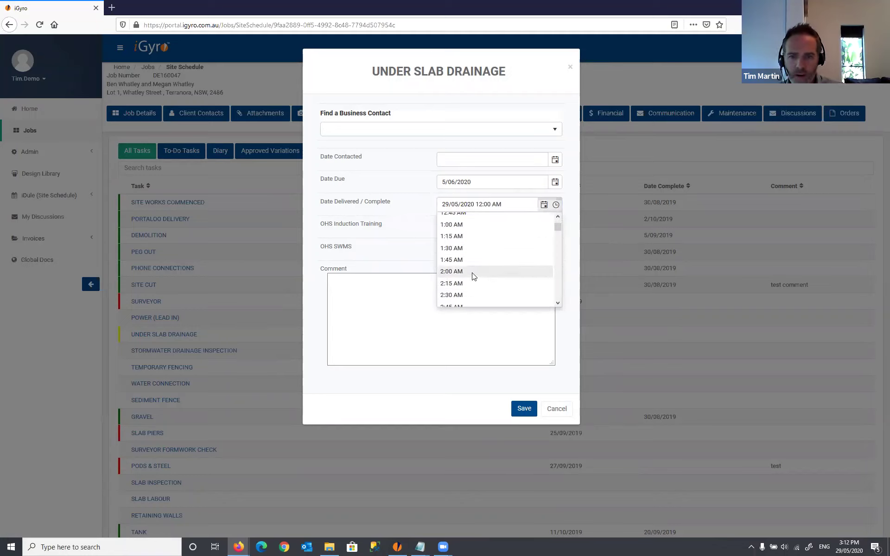
pyautogui.click(497, 278)
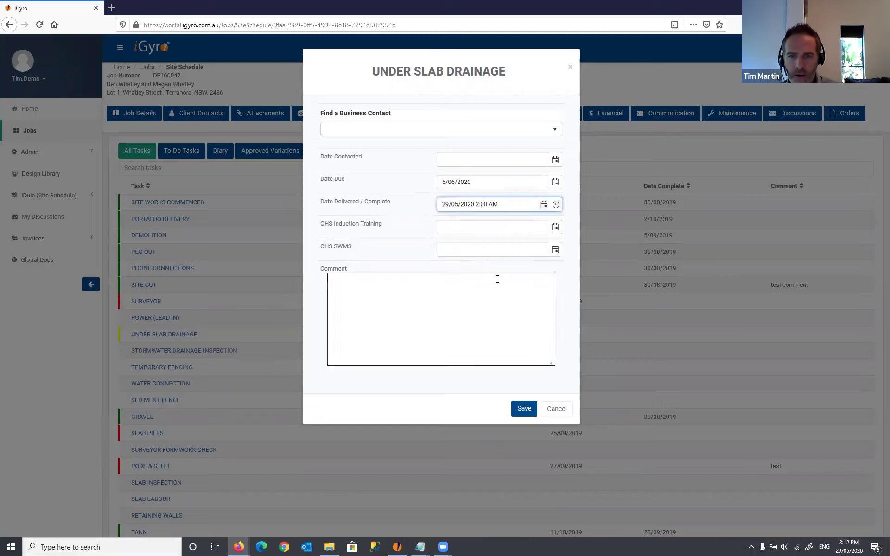
pyautogui.click(556, 204)
pyautogui.scroll(-15, 551, 250)
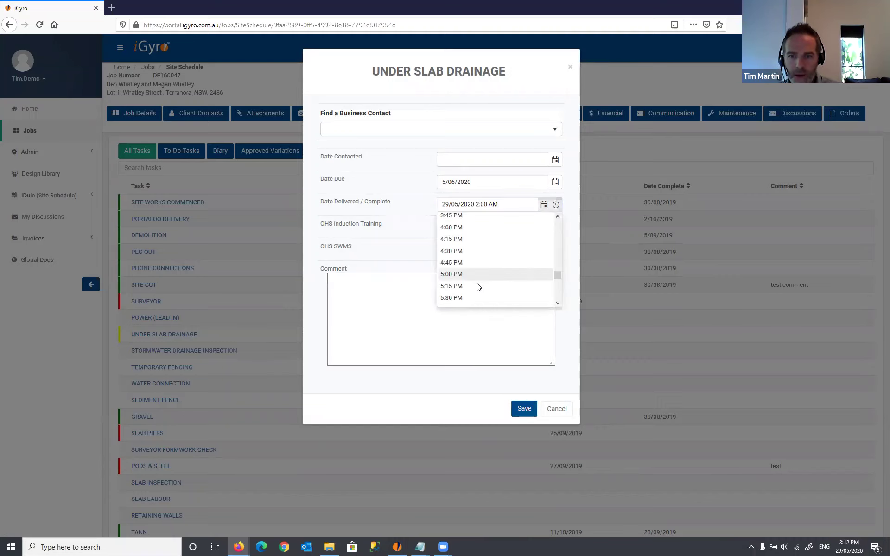
pyautogui.click(477, 272)
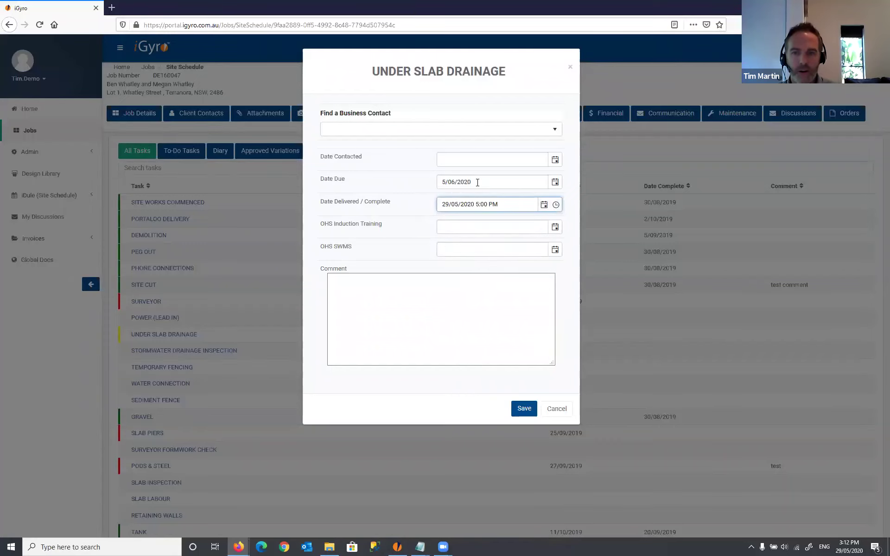
# Add the comment "note" to the UNDER SLAB DRAINAGE task and save it
pyautogui.click(396, 308)
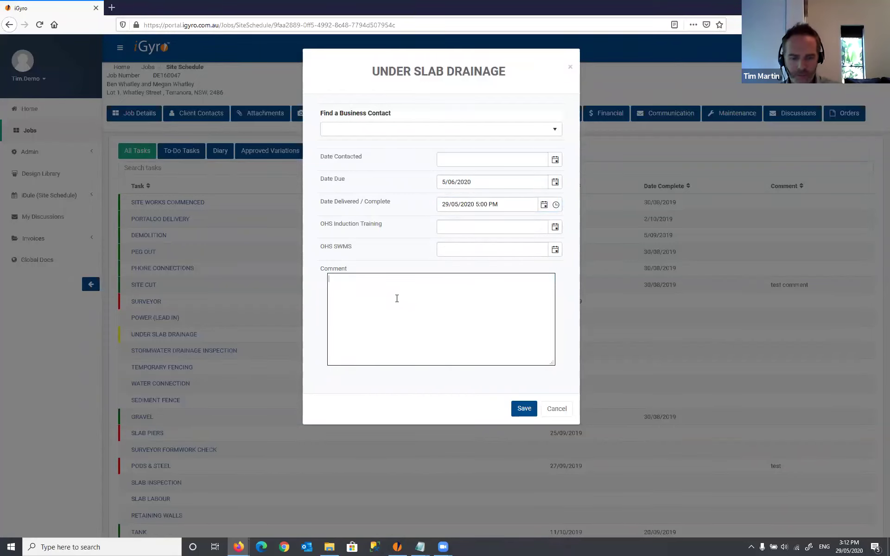
pyautogui.write('note')
pyautogui.click(519, 410)
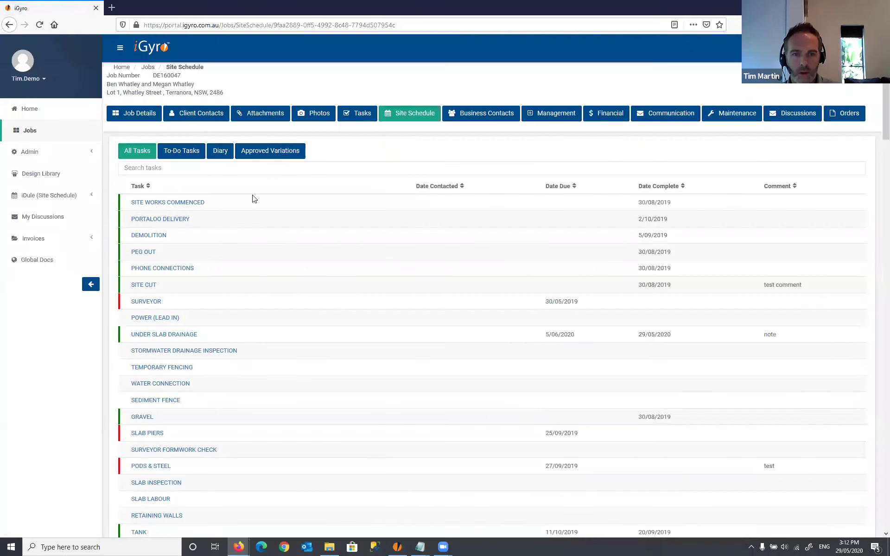
# Review the site schedule's To-Do Tasks and open its Diary
pyautogui.click(220, 150)
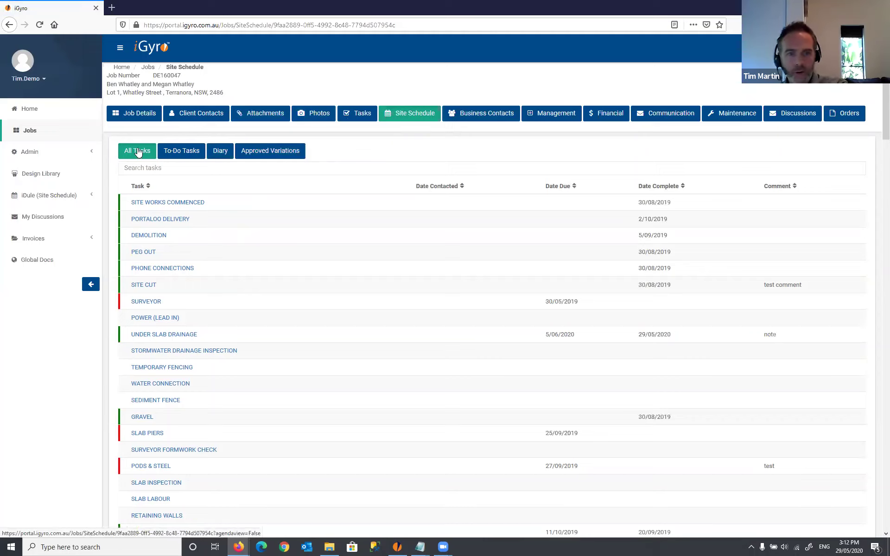
pyautogui.click(180, 157)
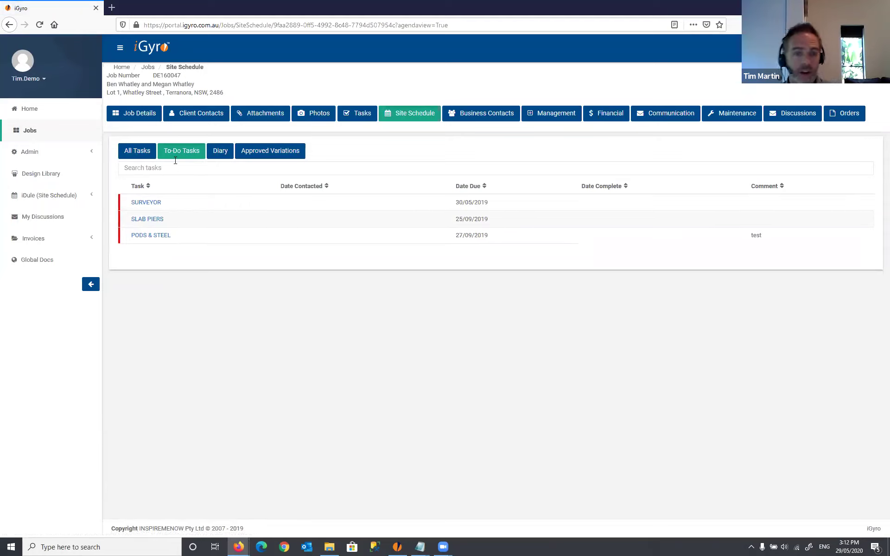
pyautogui.click(222, 158)
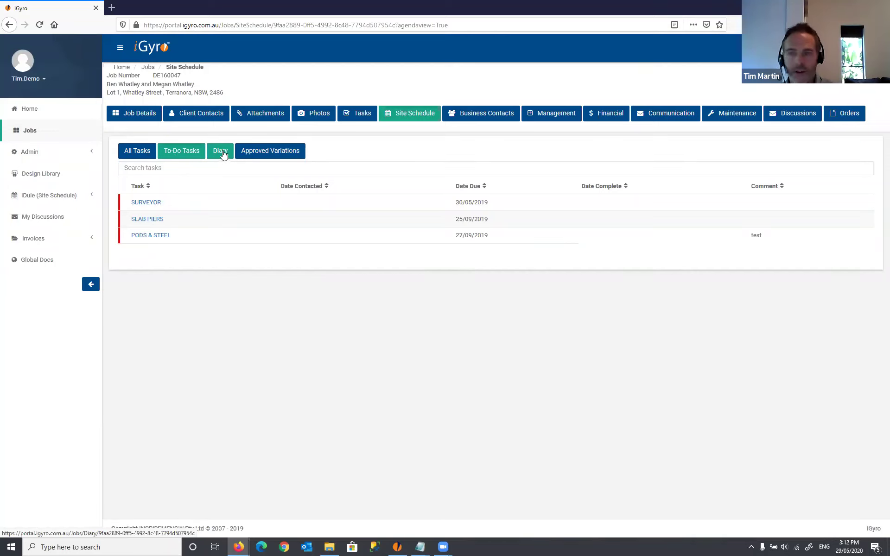
pyautogui.click(222, 158)
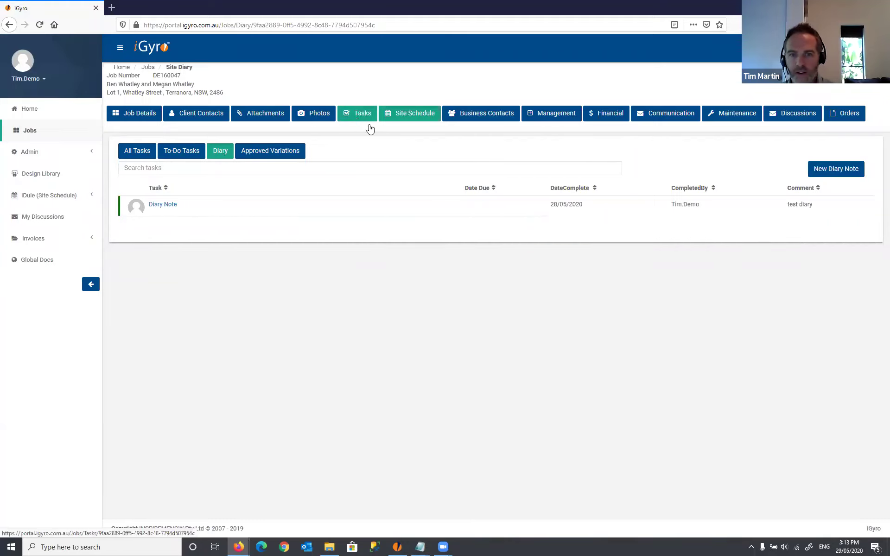
# Add a diary note with the comment "Test diary note.", save it and check its entry in the diary list
pyautogui.click(840, 172)
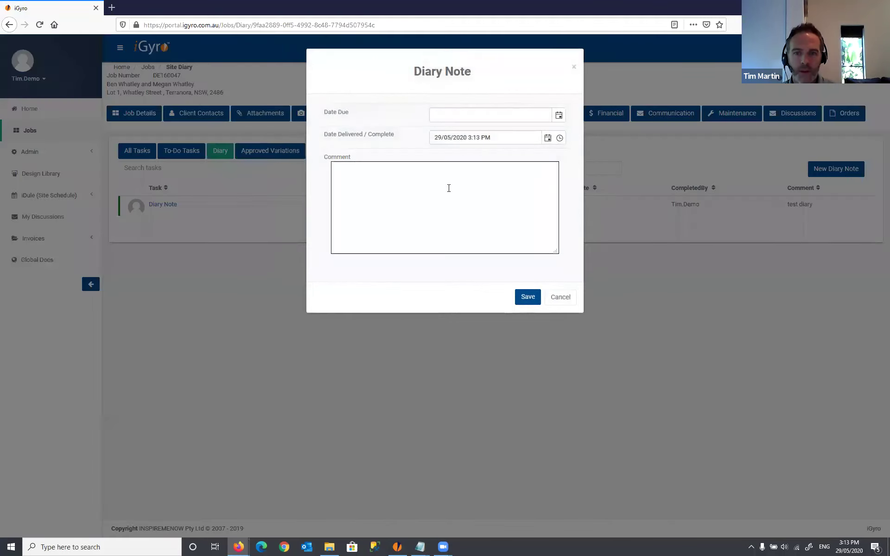
pyautogui.moveTo(491, 136); pyautogui.dragTo(468, 136)
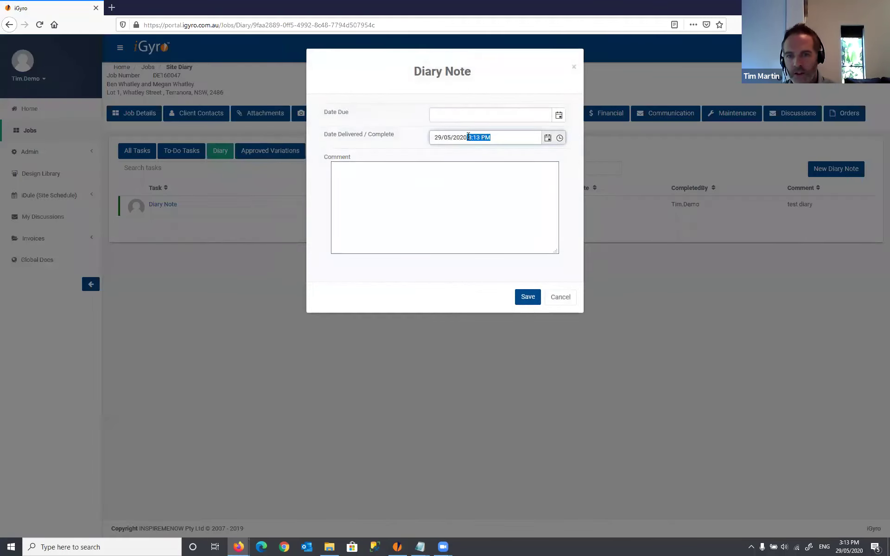
pyautogui.click(438, 210)
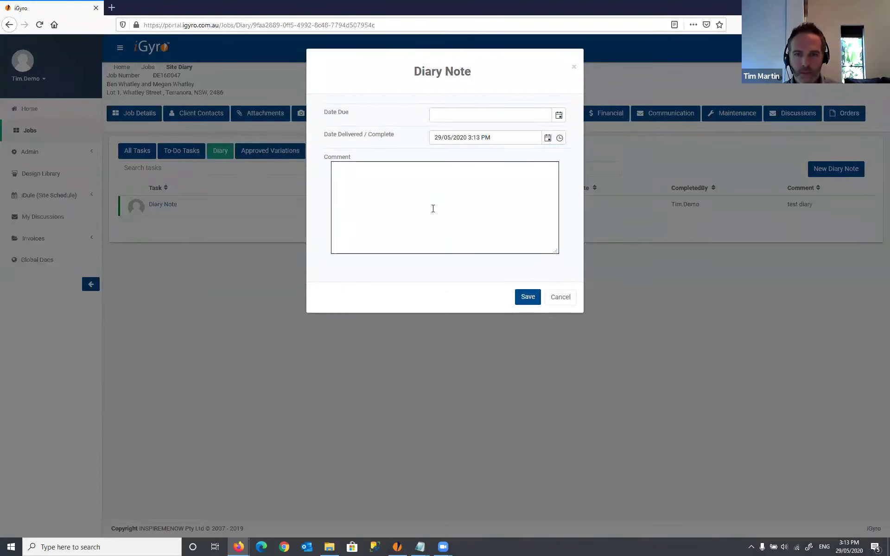
pyautogui.write('Test diary')
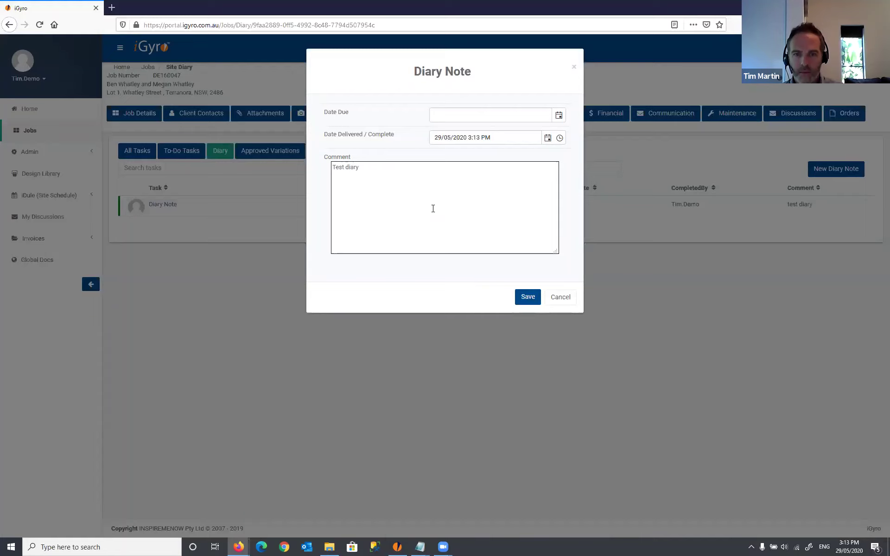
pyautogui.write(' note.')
pyautogui.click(526, 297)
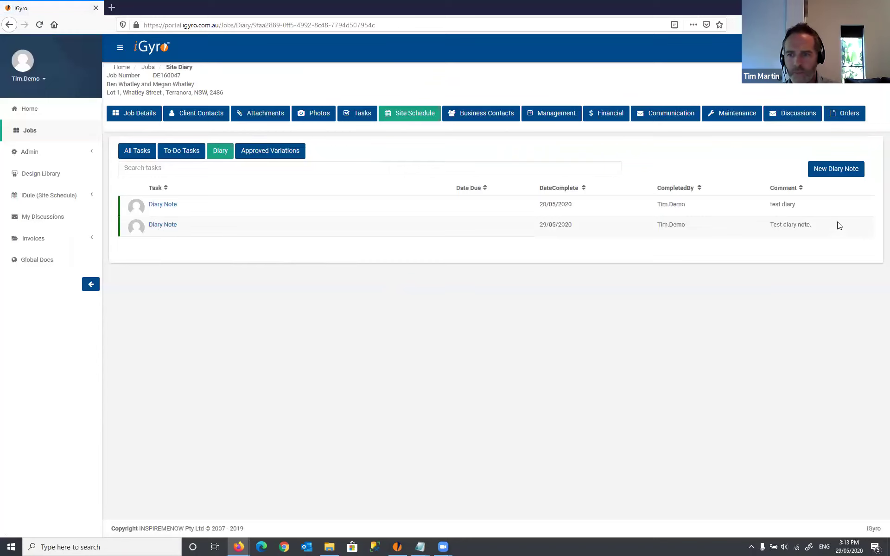
pyautogui.moveTo(771, 221); pyautogui.dragTo(830, 228)
pyautogui.click(812, 234)
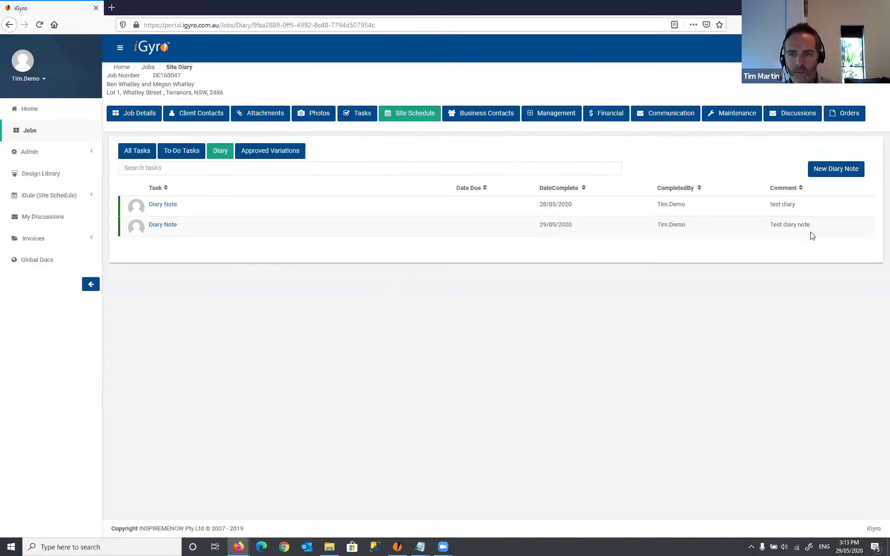
# Add a diary note with no completion date and a Date Due of 5/06/2020, and save it
pyautogui.click(833, 175)
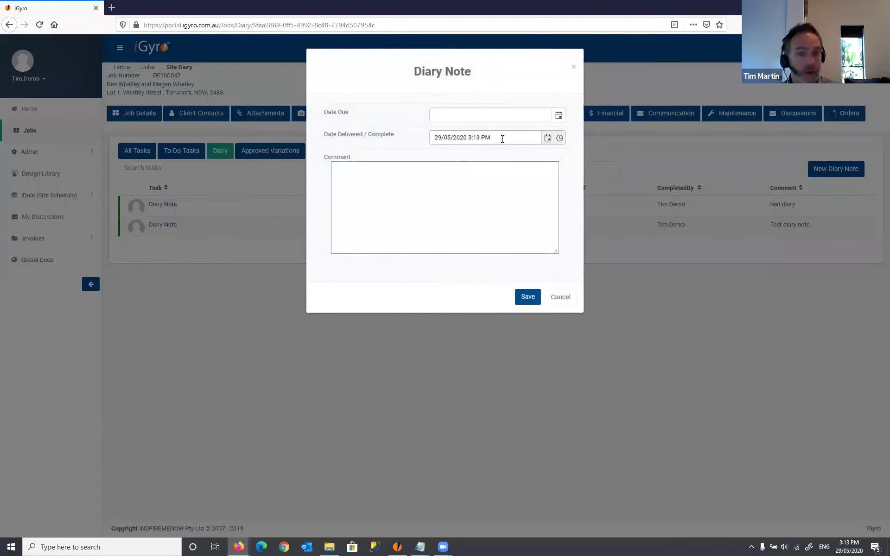
pyautogui.moveTo(510, 137); pyautogui.dragTo(359, 136)
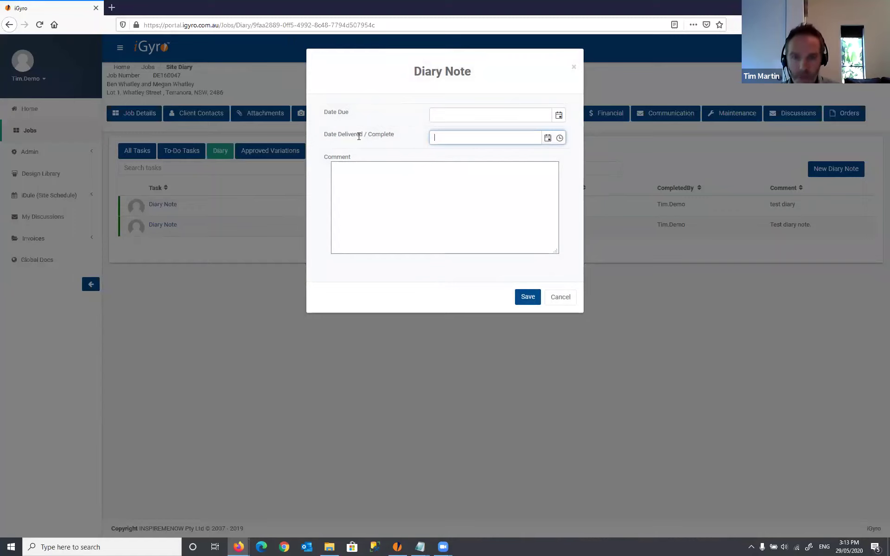
pyautogui.click(559, 116)
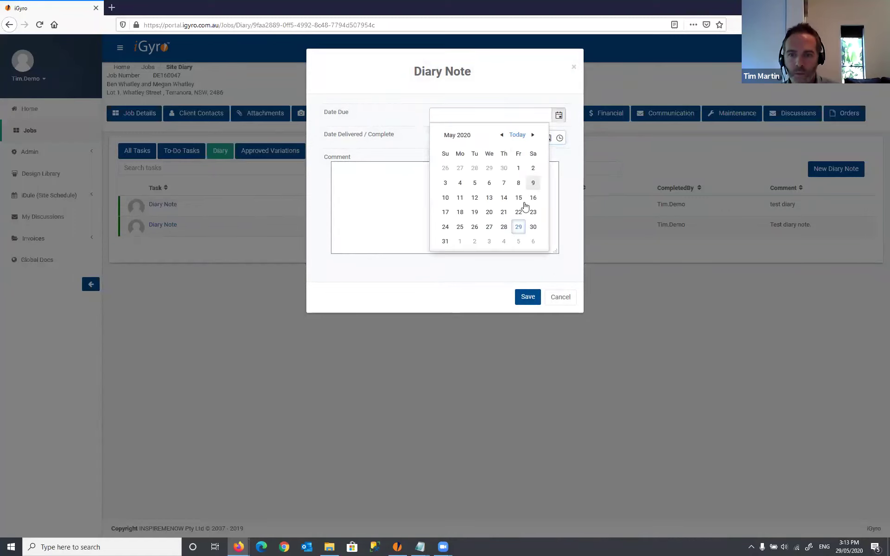
pyautogui.click(518, 240)
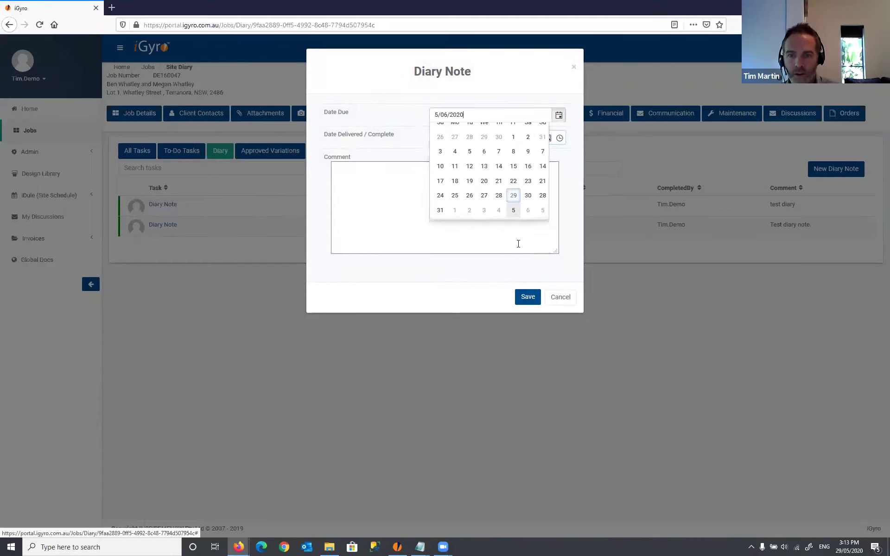
pyautogui.click(526, 297)
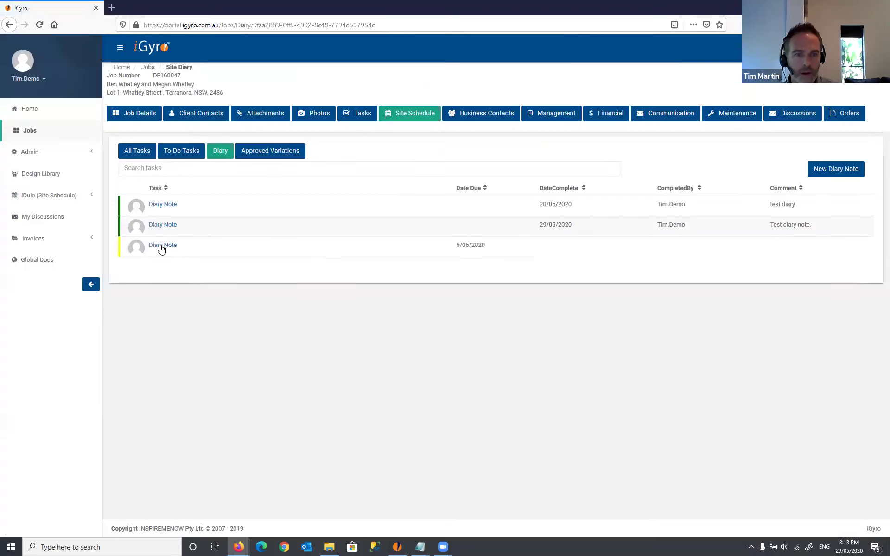
# Reopen the diary note due 5/06/2020, add the comment "reminder to do something." and save it
pyautogui.click(161, 245)
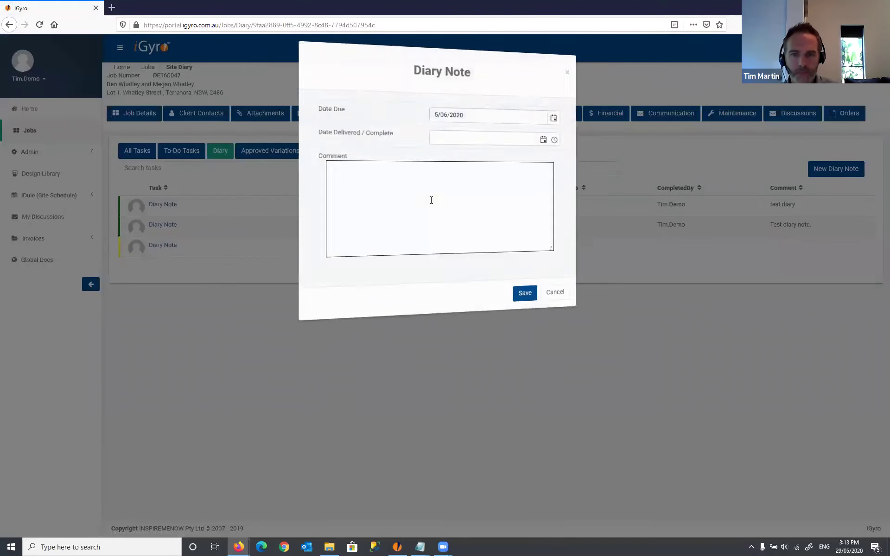
pyautogui.click(431, 199)
pyautogui.write('reminder ')
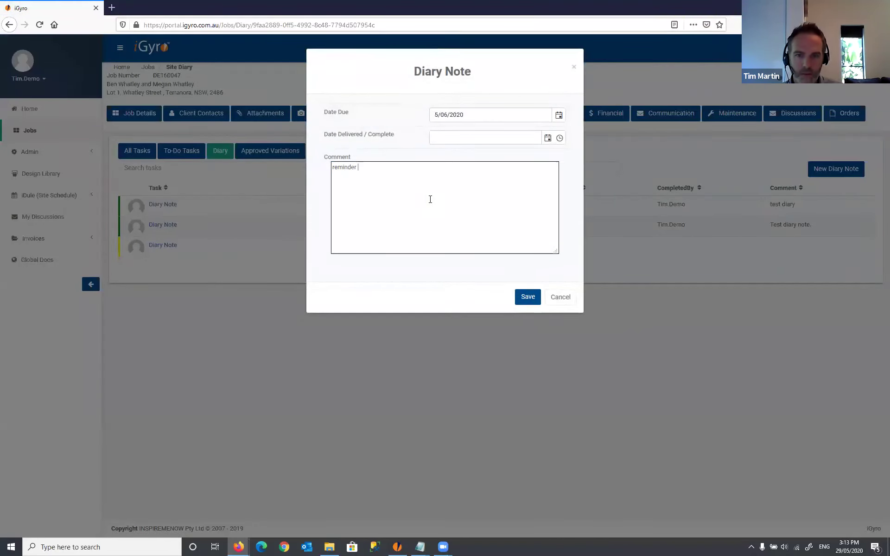
pyautogui.write('to do somet')
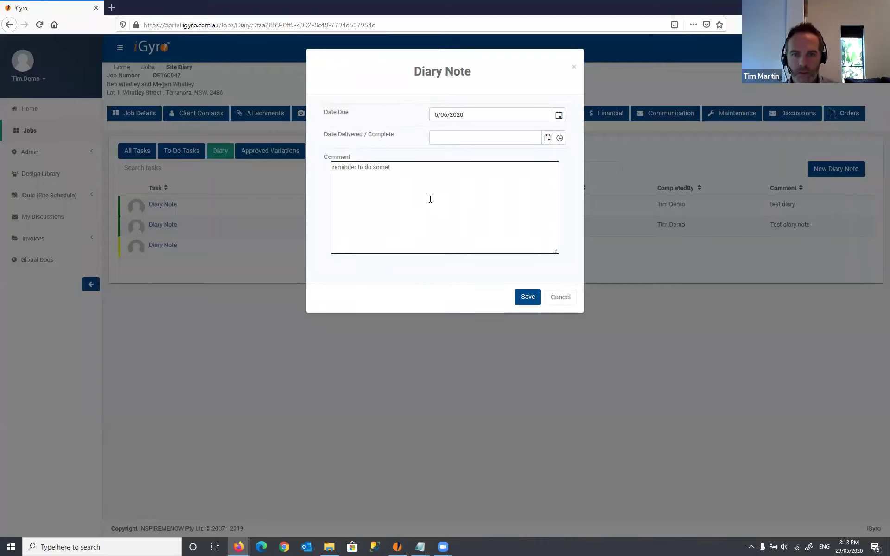
pyautogui.write('hing.')
pyautogui.click(527, 298)
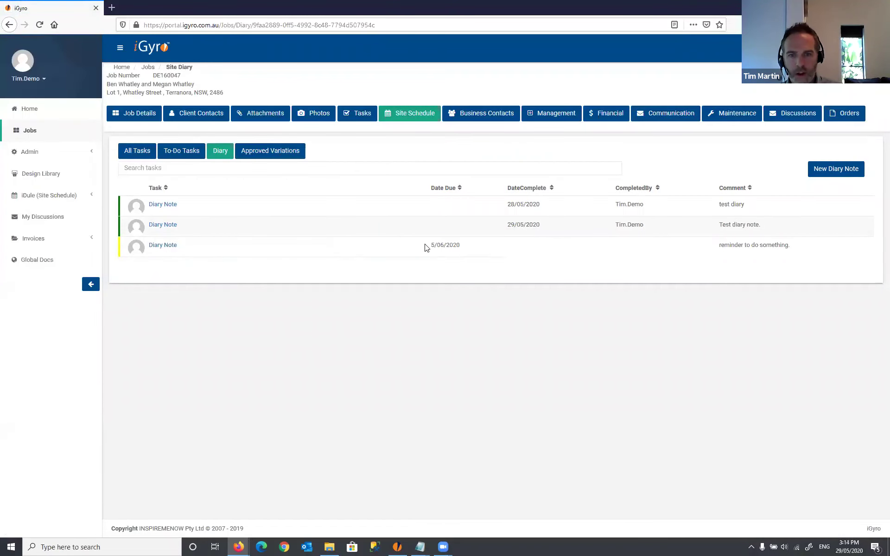
pyautogui.moveTo(426, 246); pyautogui.dragTo(506, 253)
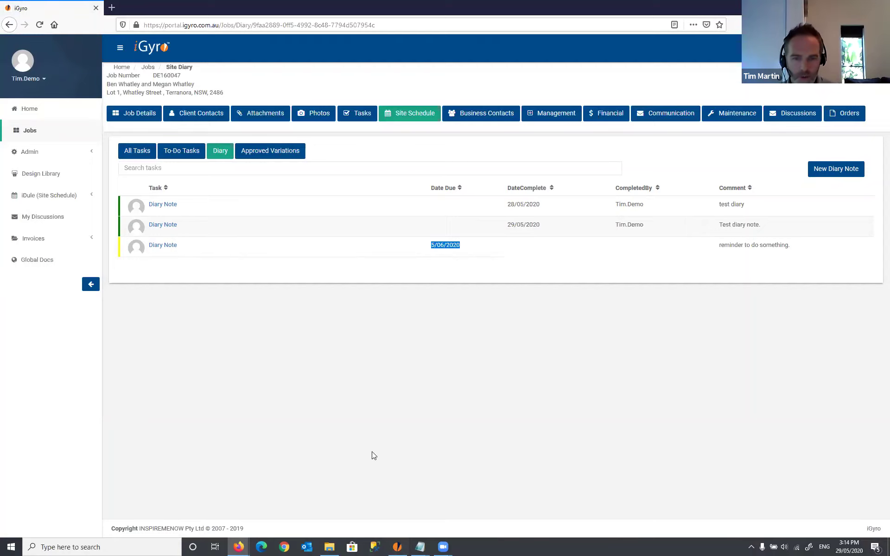
# Switch to the iGyro desktop application and create an admin notification based on the Diary Note task
pyautogui.moveTo(398, 549)
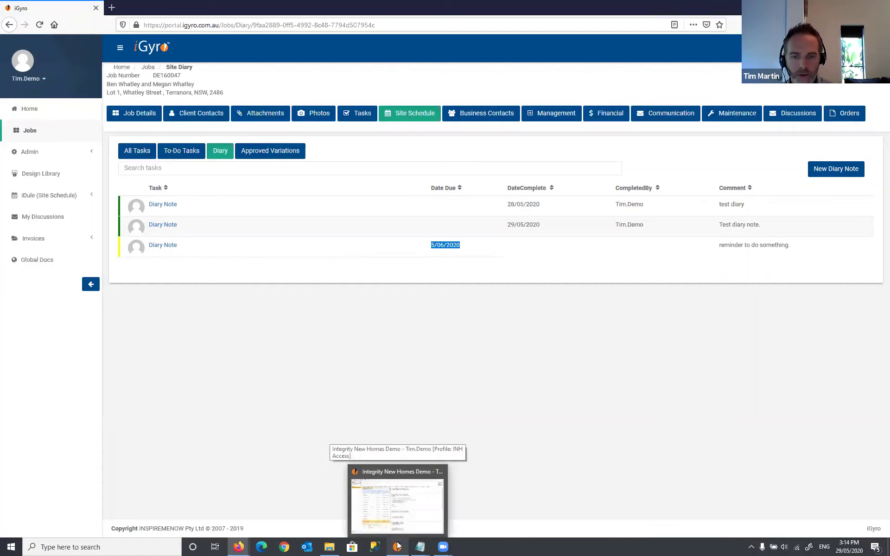
pyautogui.click(397, 547)
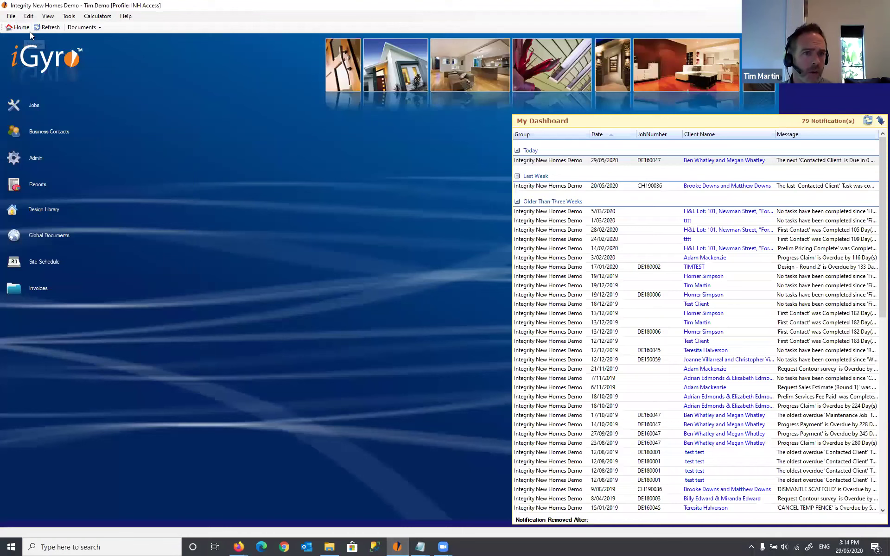
pyautogui.click(31, 165)
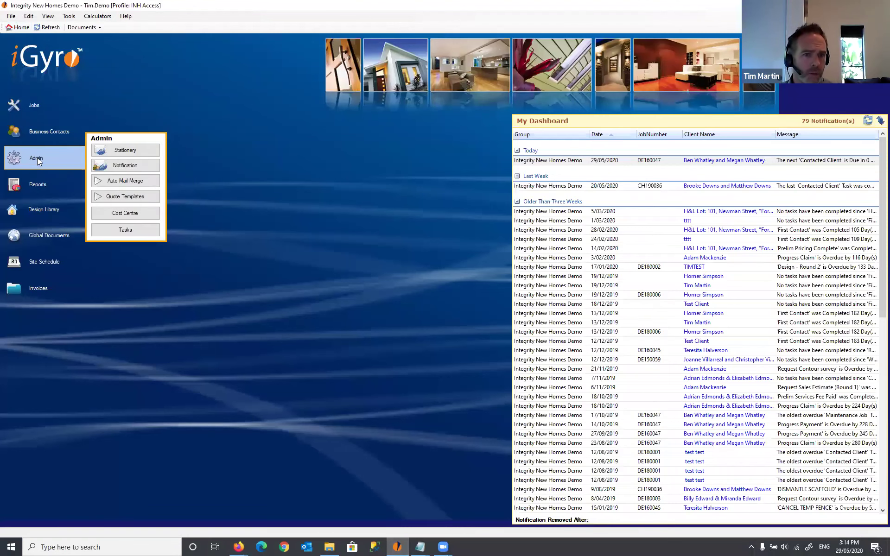
pyautogui.click(130, 168)
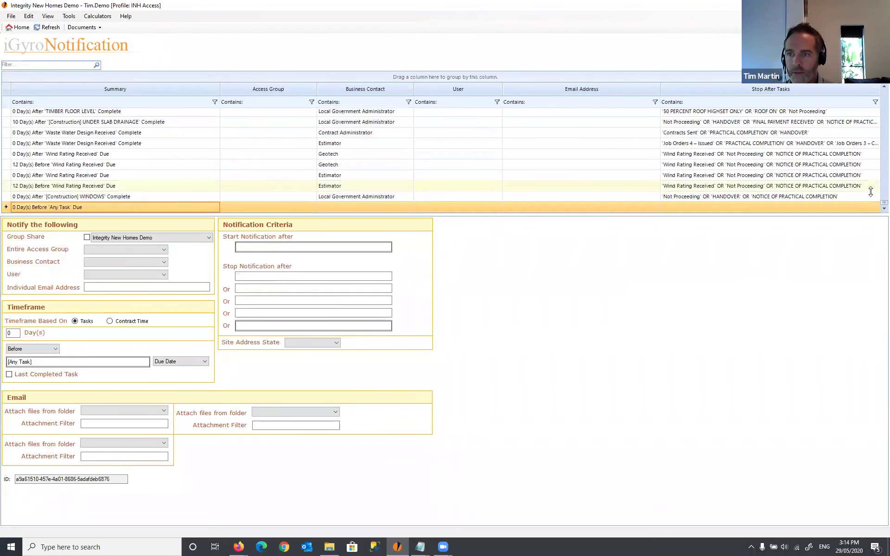
pyautogui.click(29, 361)
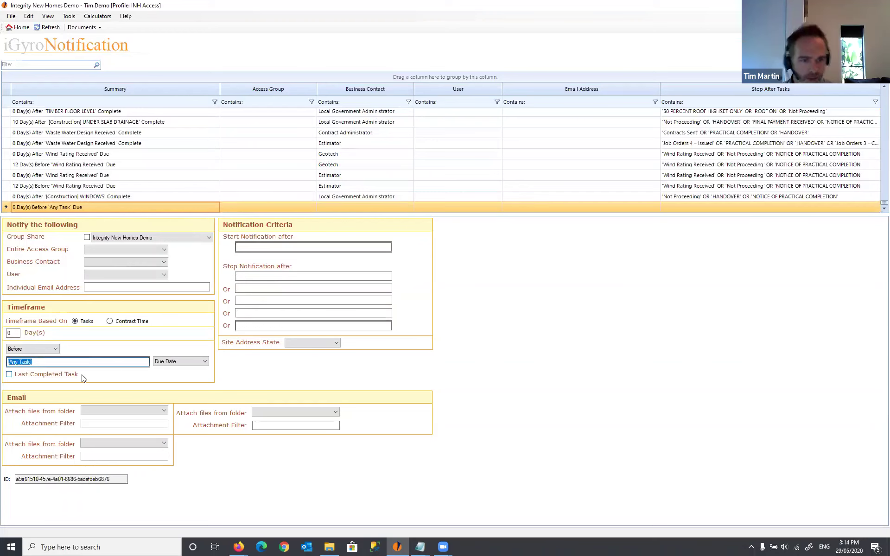
pyautogui.write('diar')
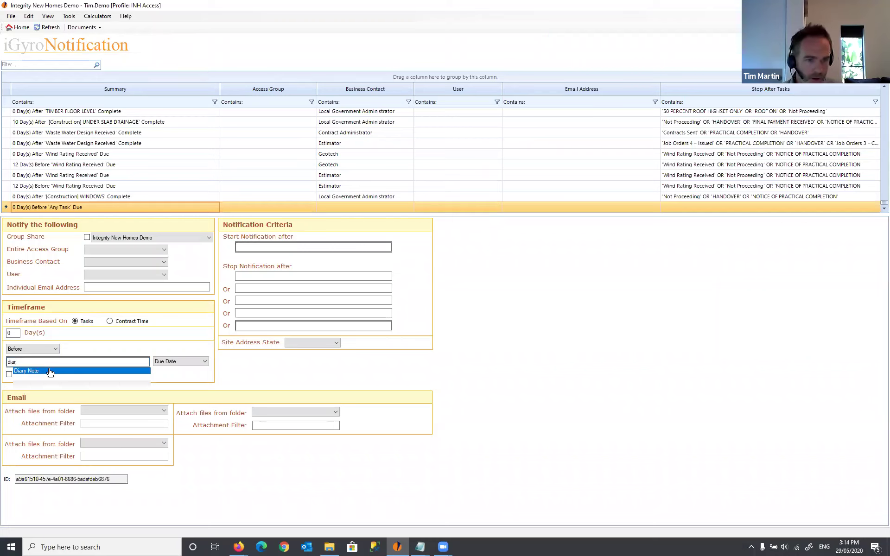
pyautogui.click(50, 372)
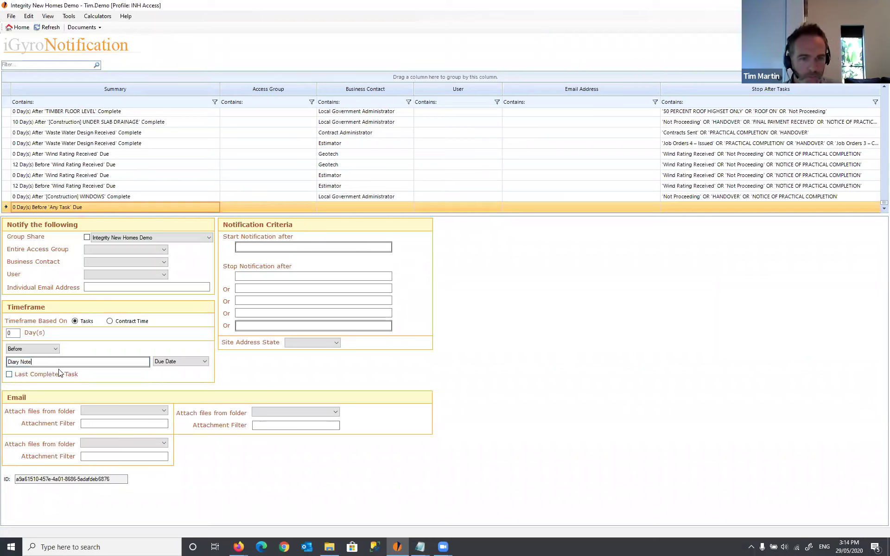
# Set the Diary Note notification's business contact to Project Manager and its timeframe to 1 day before the due date
pyautogui.click(113, 262)
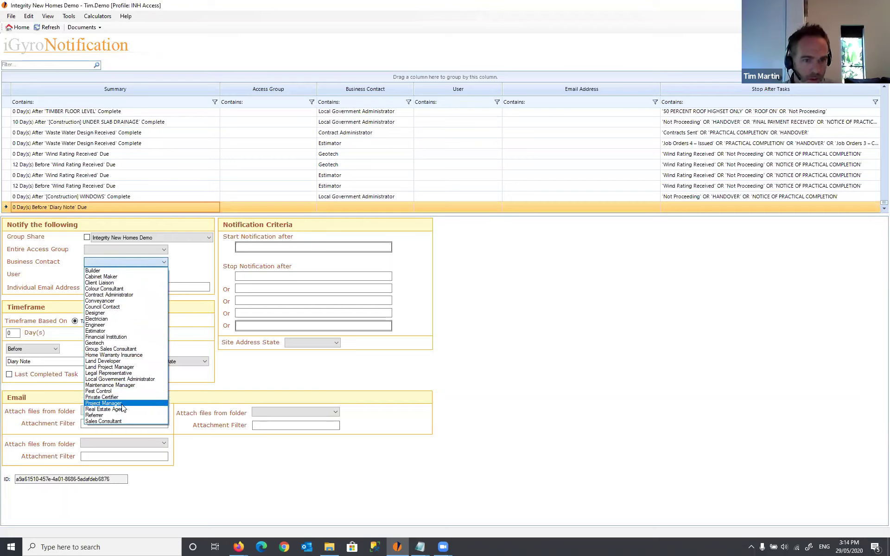
pyautogui.click(104, 403)
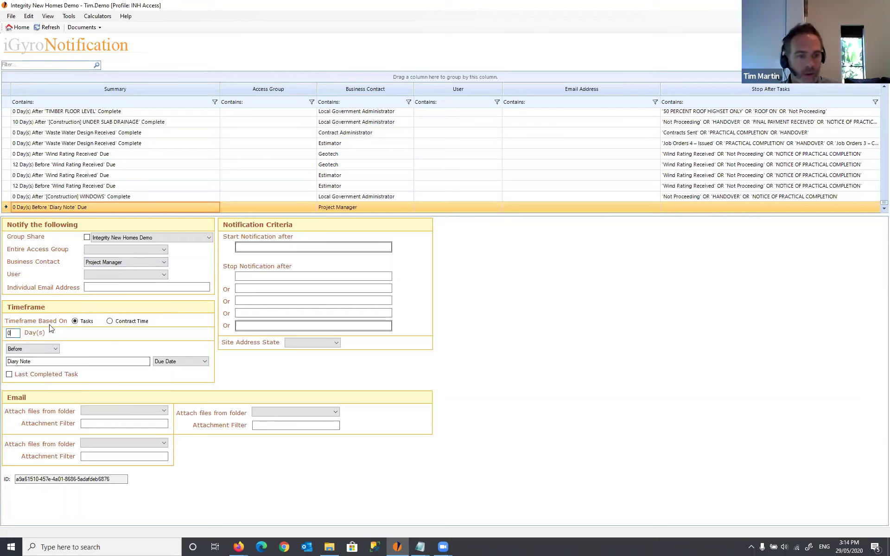
pyautogui.doubleClick(10, 333)
pyautogui.write('1')
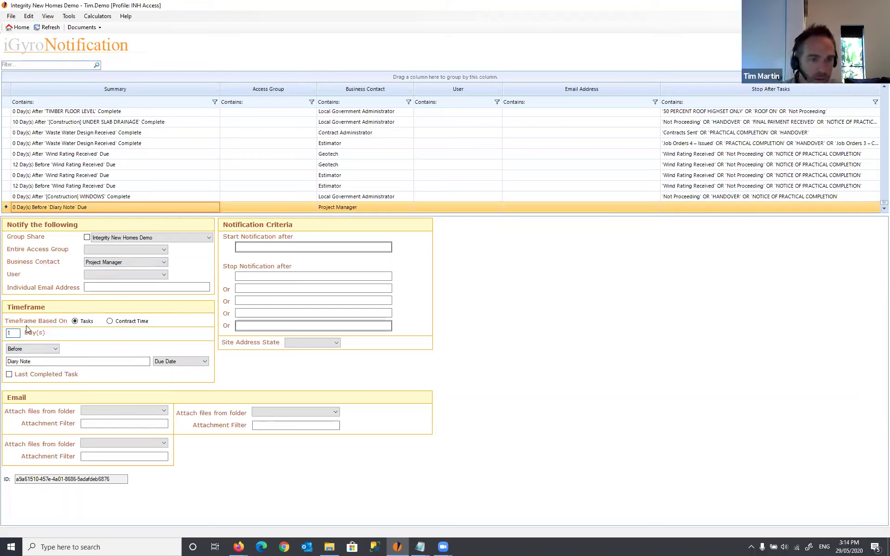
pyautogui.press('Tab')
pyautogui.press('Tab')
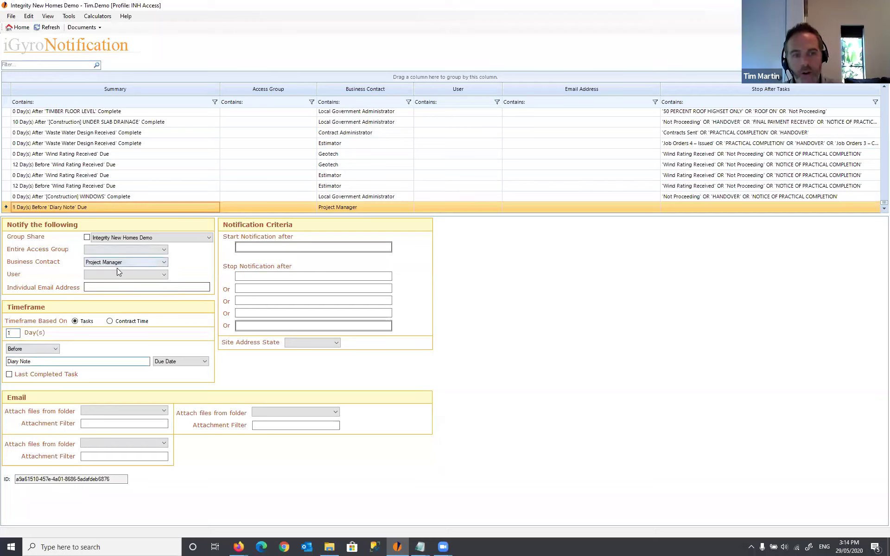
pyautogui.click(111, 263)
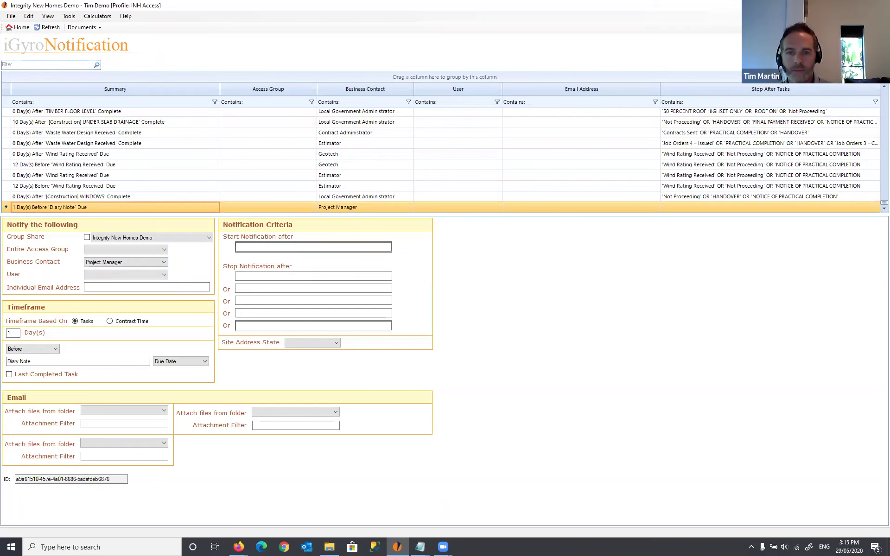
# Switch back to the iGyro portal in Firefox and open the job's Communication records
pyautogui.hotkey('alt', 'Tab')
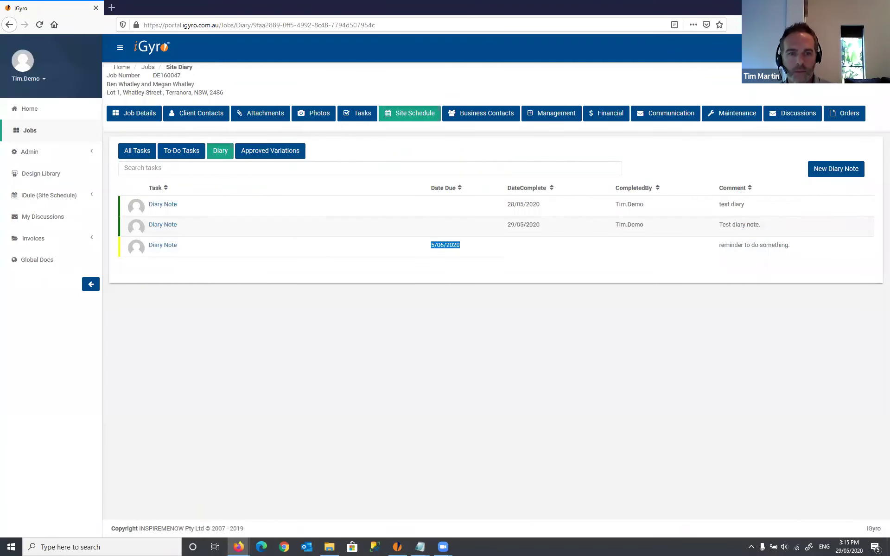
pyautogui.click(355, 154)
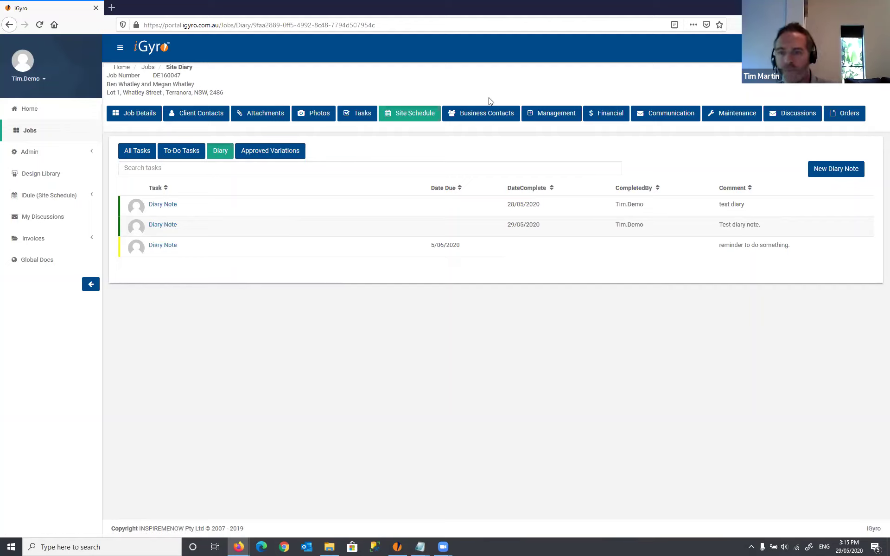
pyautogui.click(665, 120)
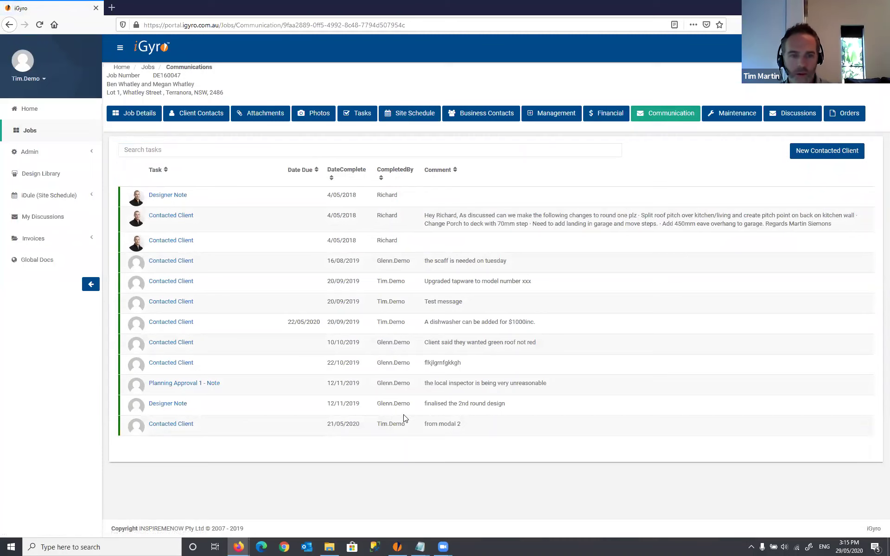
# Change the comment of the "Test message" Contacted Client entry to "Test message. edit" and save it
pyautogui.click(183, 302)
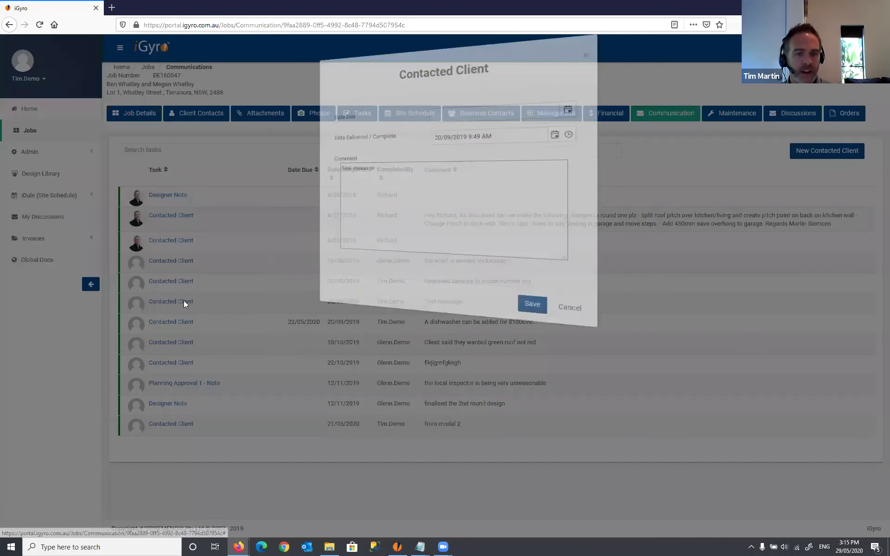
pyautogui.click(472, 185)
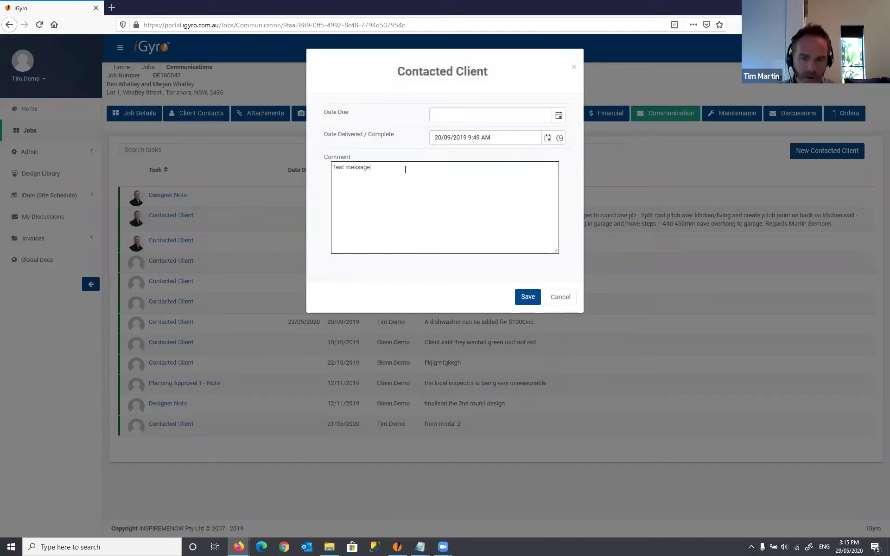
pyautogui.press('BackSpace')
pyautogui.write('. edit')
pyautogui.click(472, 122)
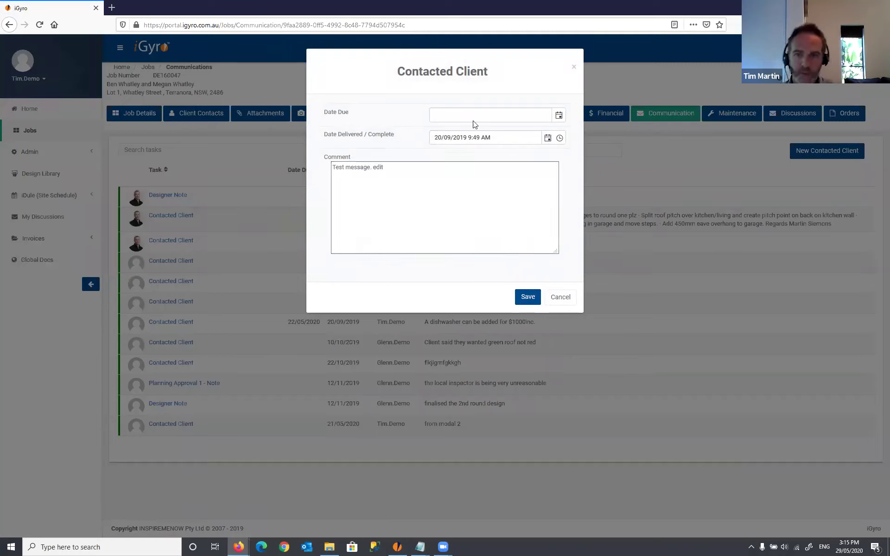
pyautogui.click(529, 299)
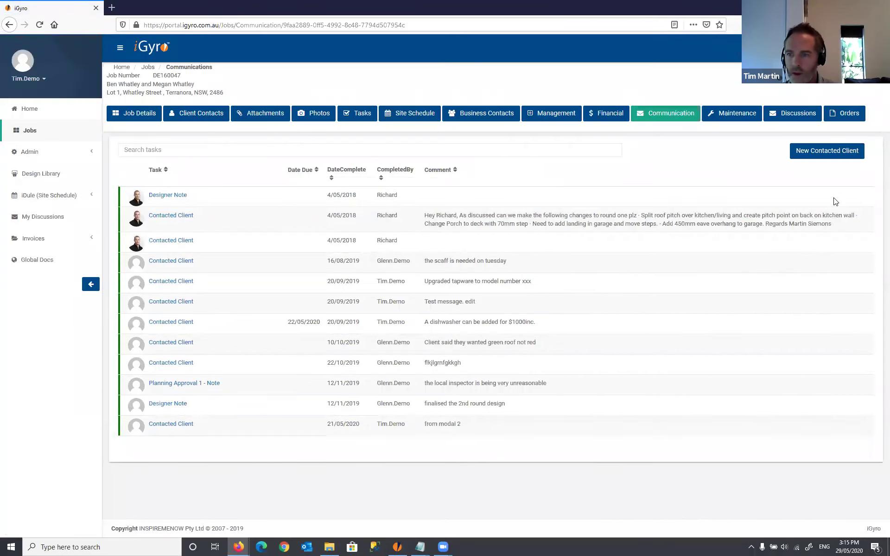
# Add a new Contacted Client entry with the comment "contacted client note." and save it
pyautogui.click(820, 158)
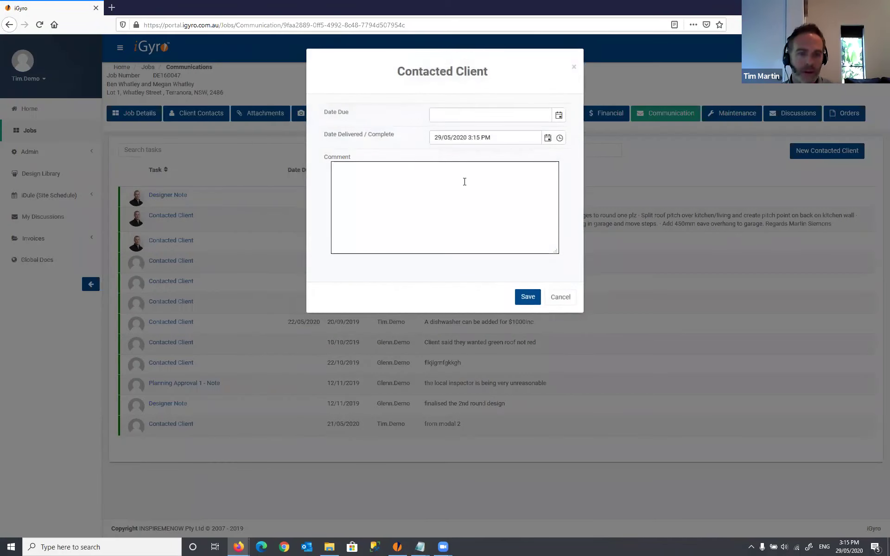
pyautogui.click(441, 189)
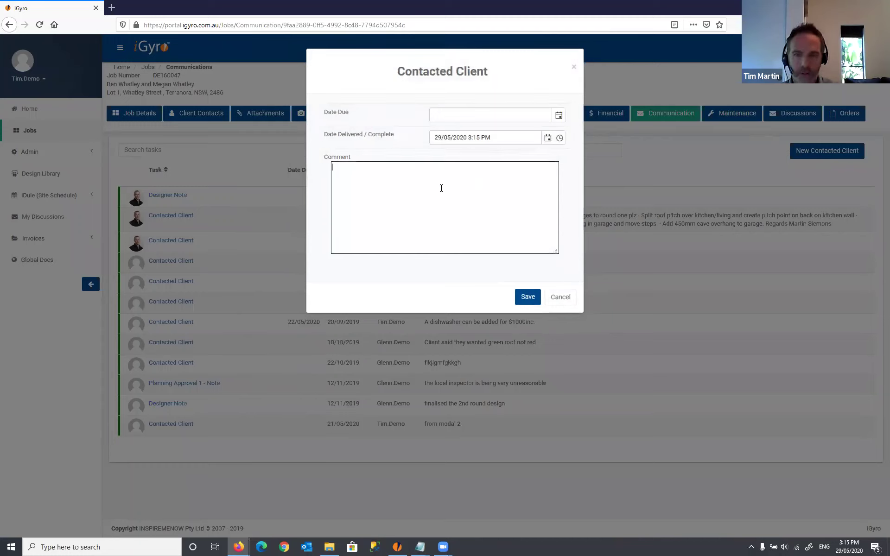
pyautogui.write('contacted ')
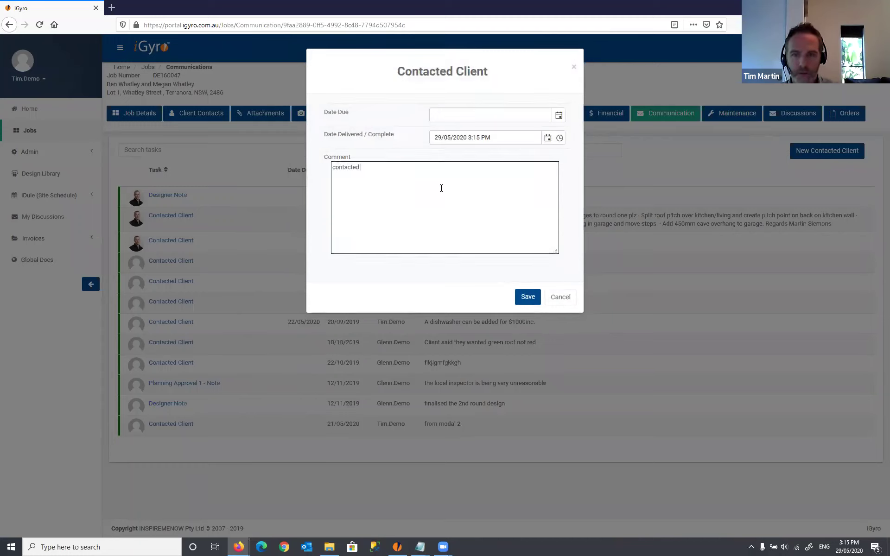
pyautogui.write('client note.')
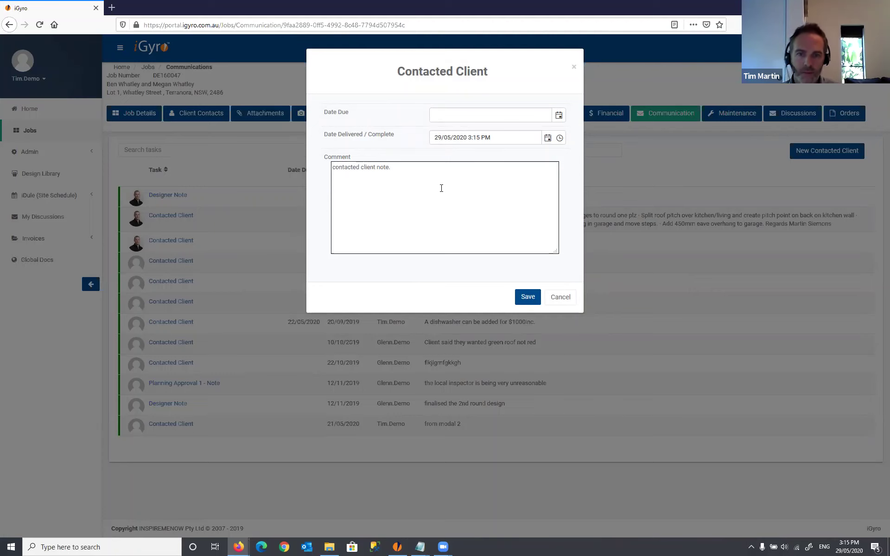
pyautogui.click(526, 298)
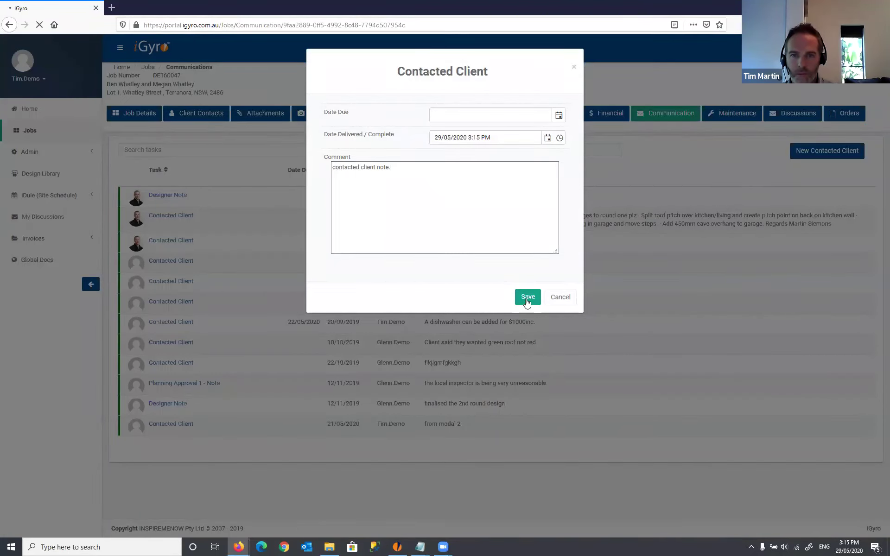